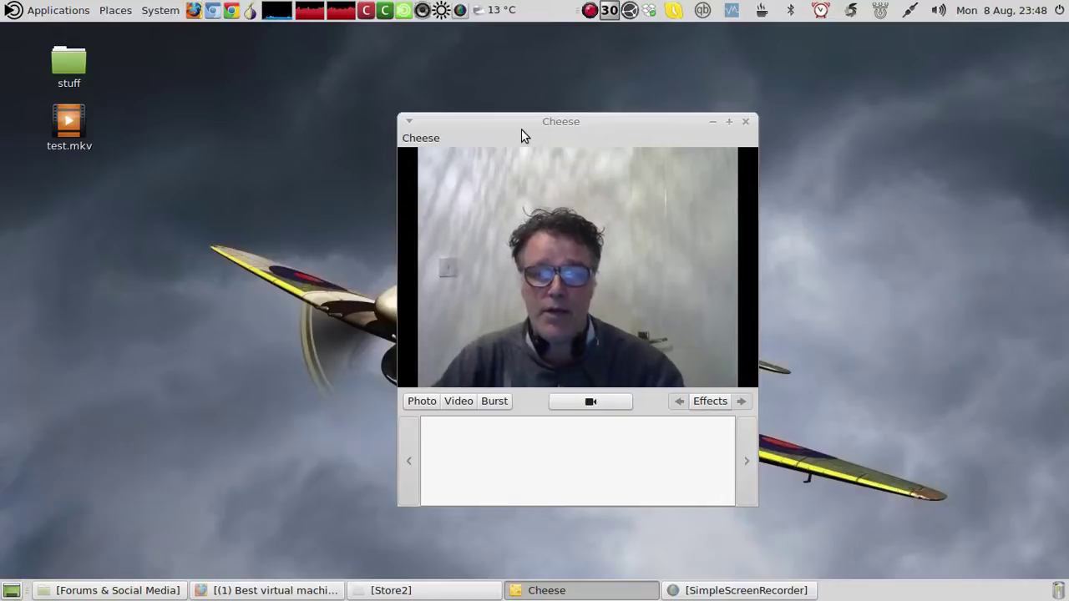
Step: Move the Cheese webcam window into the lower-right corner of the desktop, clear of the working area
left_click_drag(635, 123, 932, 309)
left_click_drag(672, 304, 845, 396)
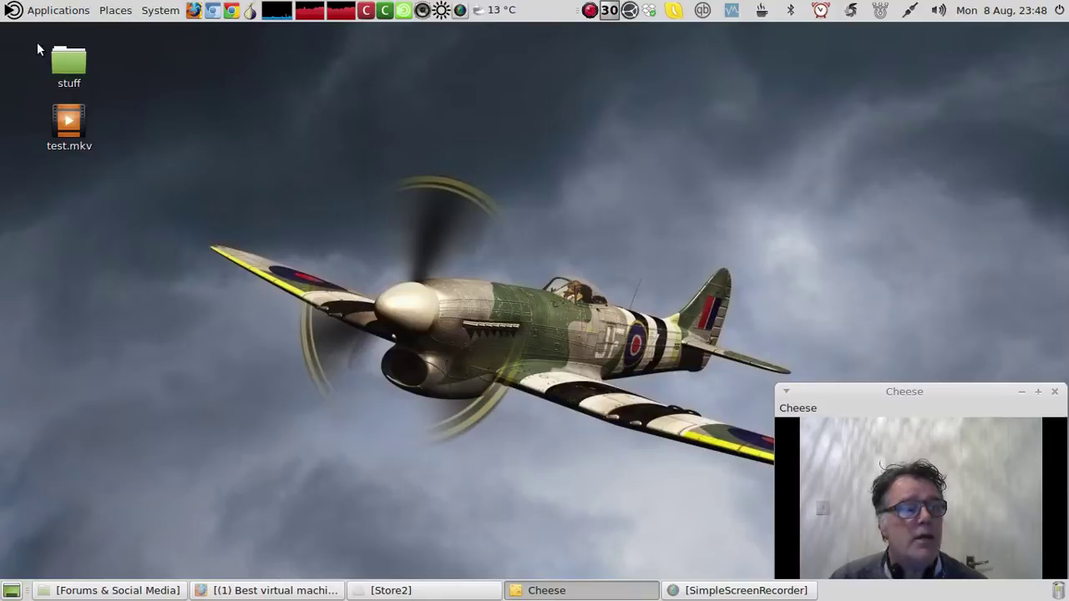
Step: Open Oracle VM VirtualBox to look over the existing virtual machines, and close it again
left_click(46, 11)
mouse_move(27, 175)
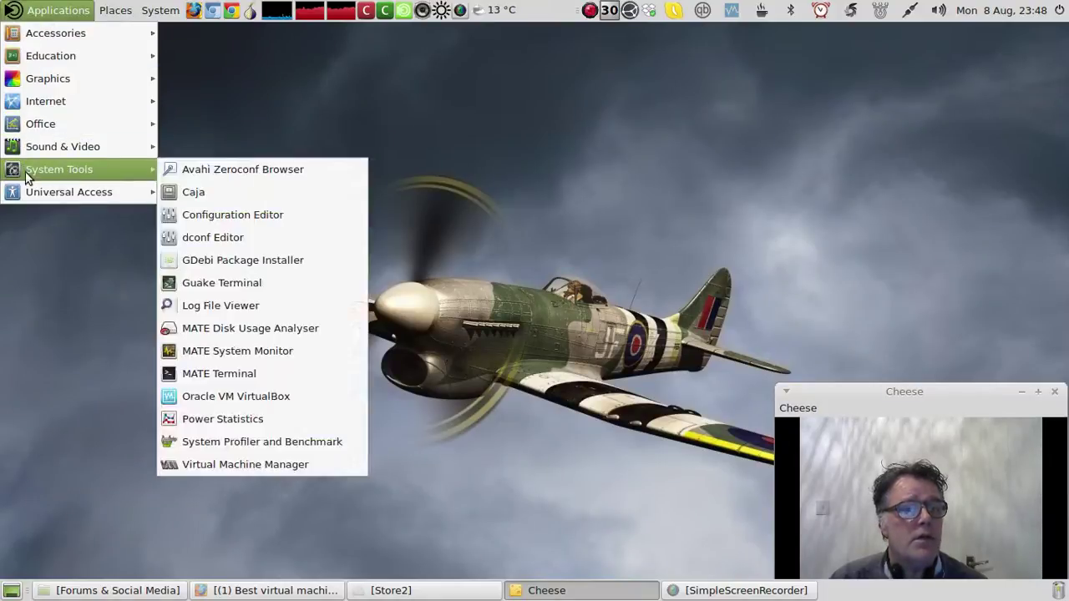
left_click(221, 395)
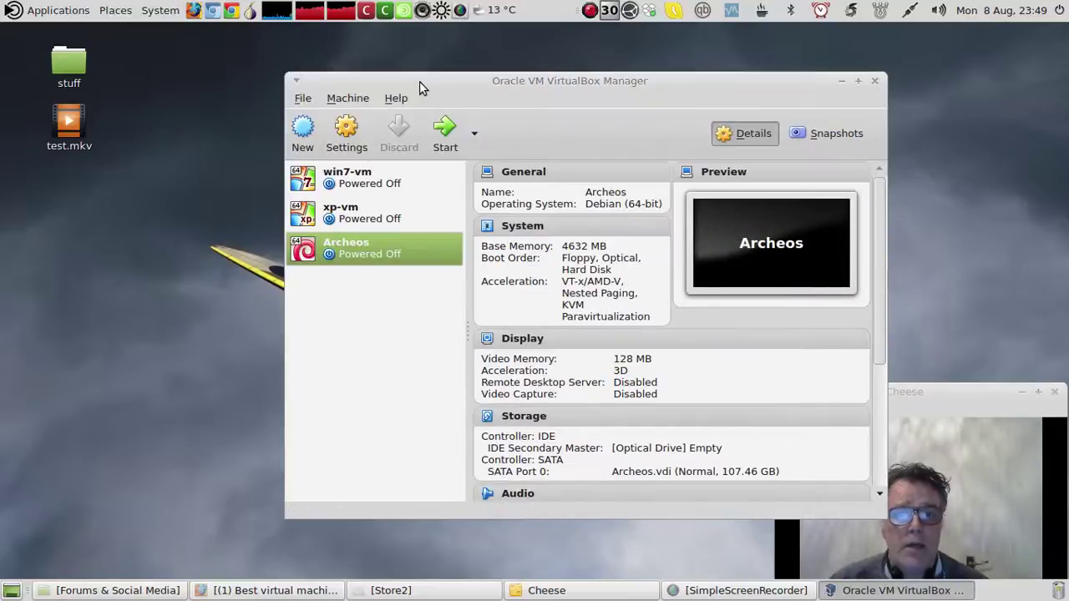
left_click_drag(419, 81, 256, 79)
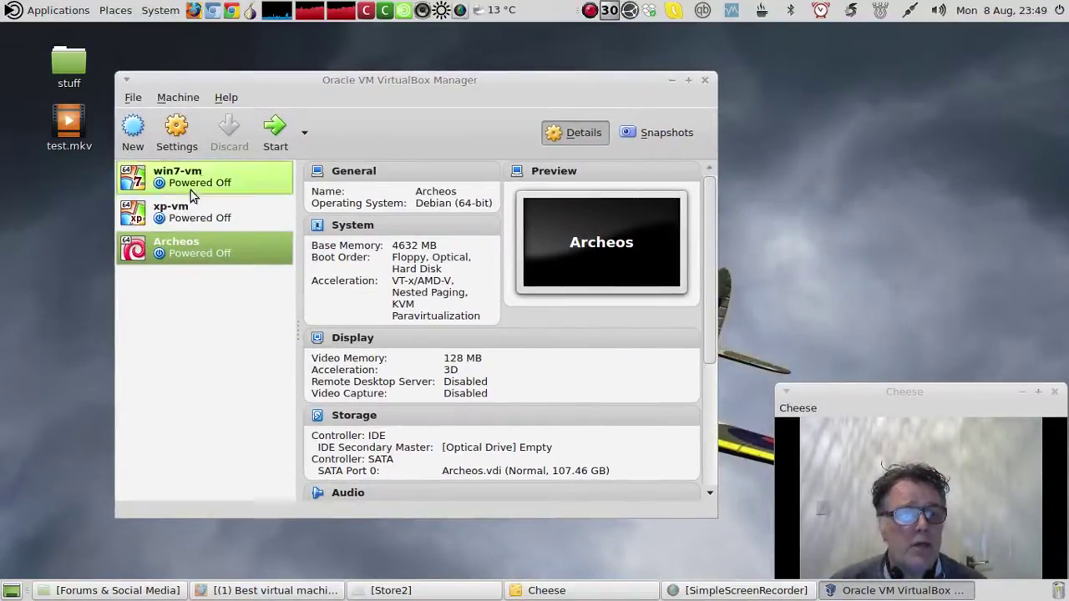
left_click_drag(277, 83, 288, 77)
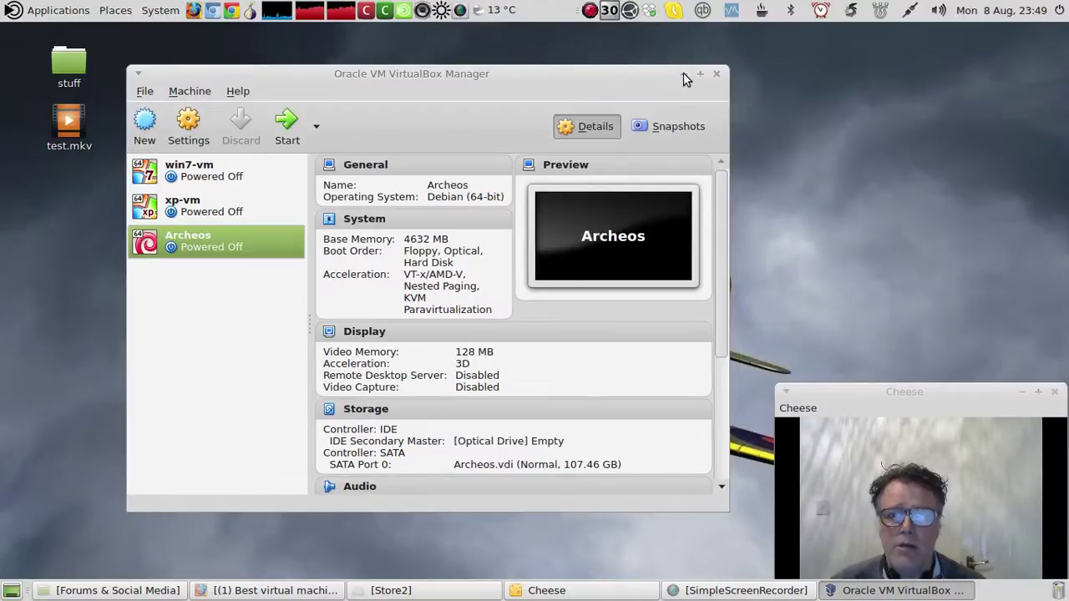
left_click(714, 74)
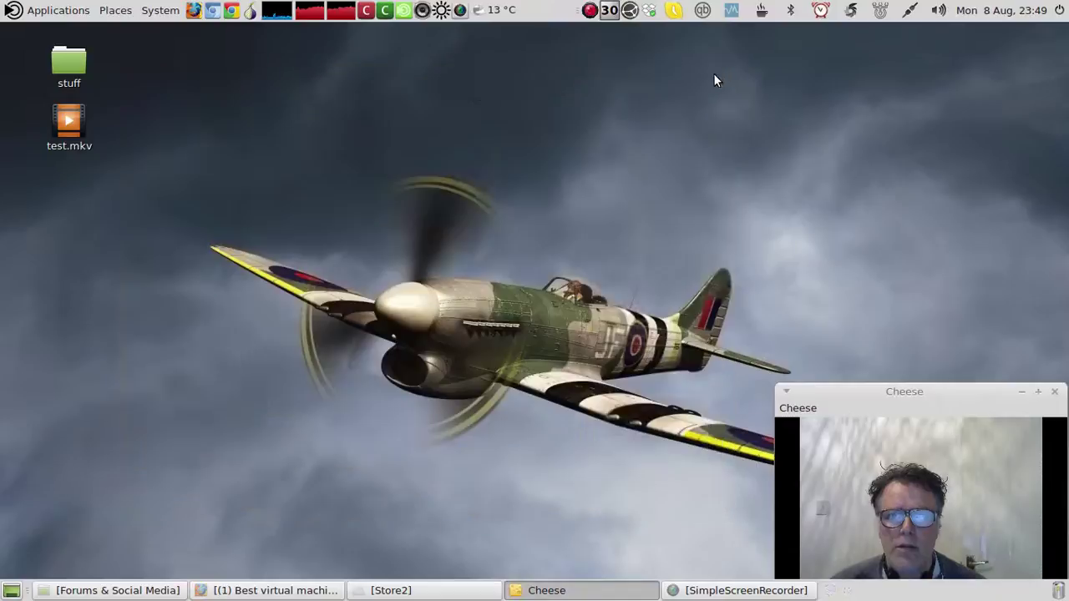
Step: Open the system's Users and Groups settings and bring up the group management
left_click(171, 11)
mouse_move(166, 32)
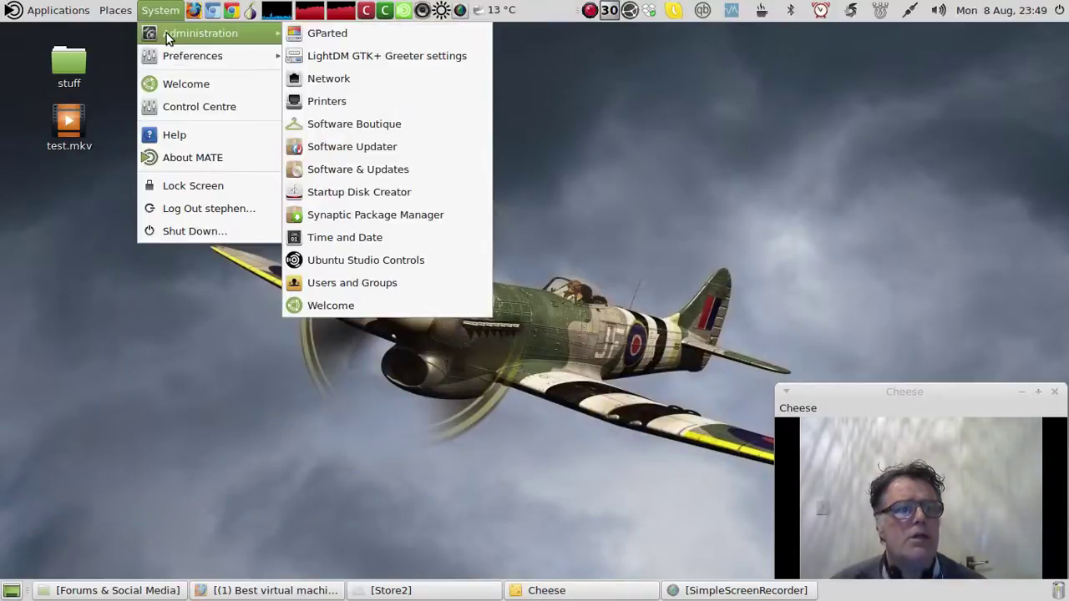
left_click(323, 282)
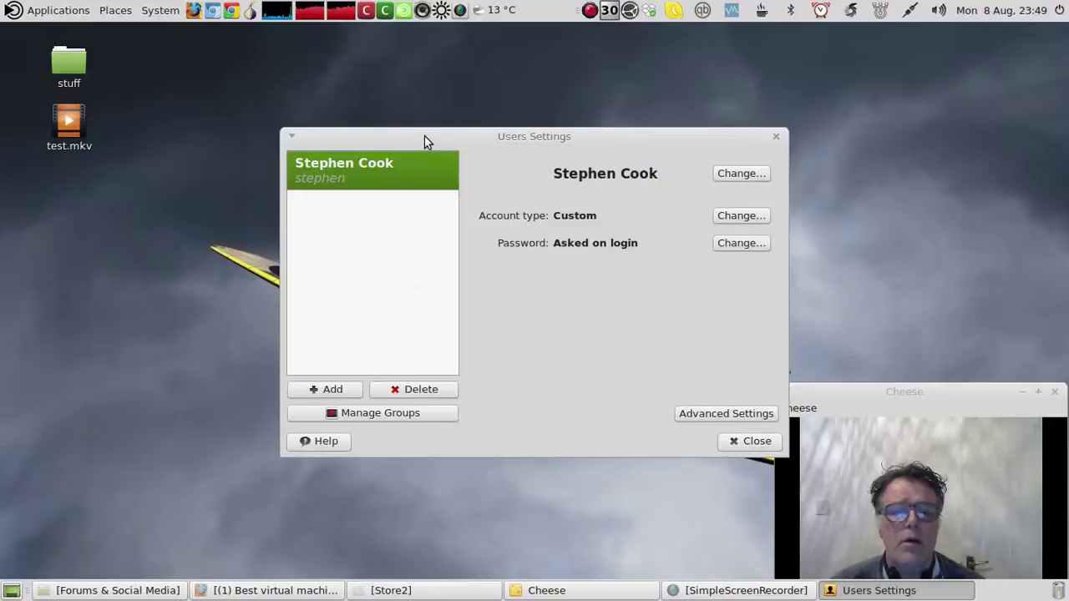
left_click_drag(424, 136, 354, 115)
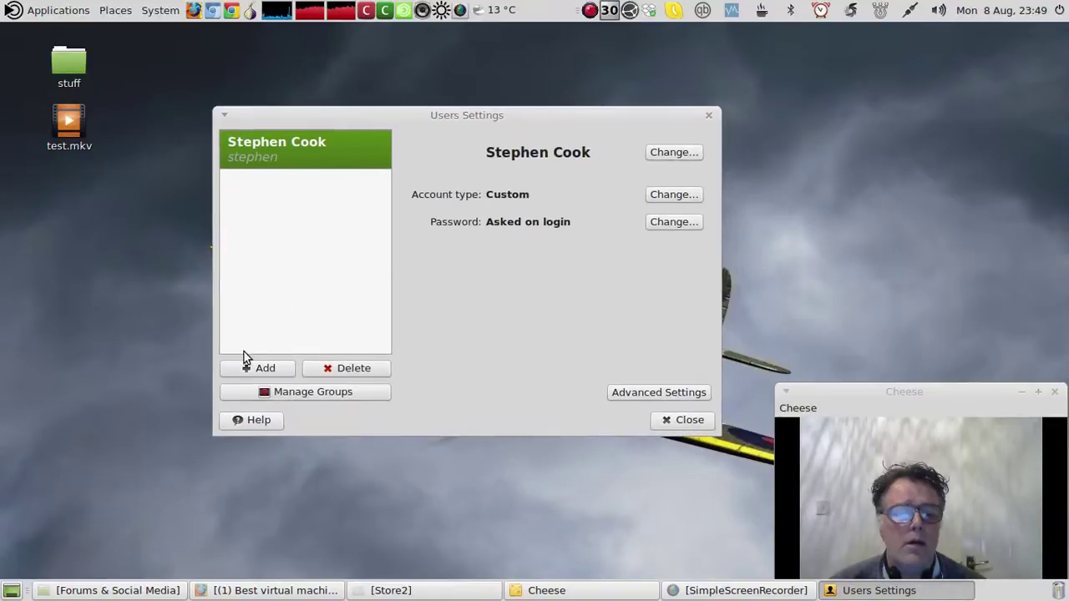
left_click(256, 396)
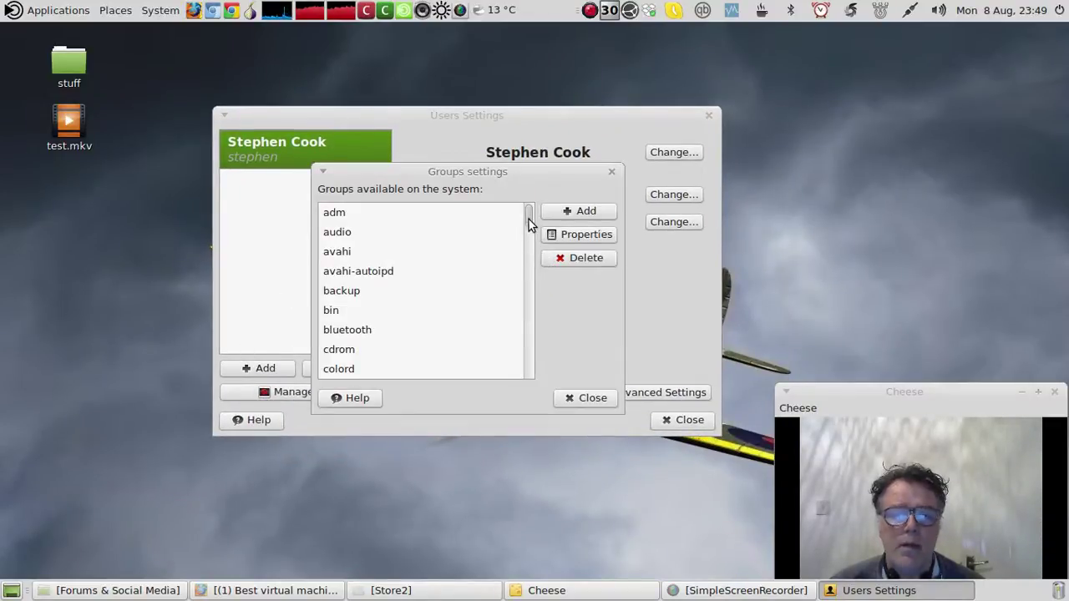
Step: Find the vboxusers group among the system's groups and open its properties
left_click_drag(527, 222, 494, 369)
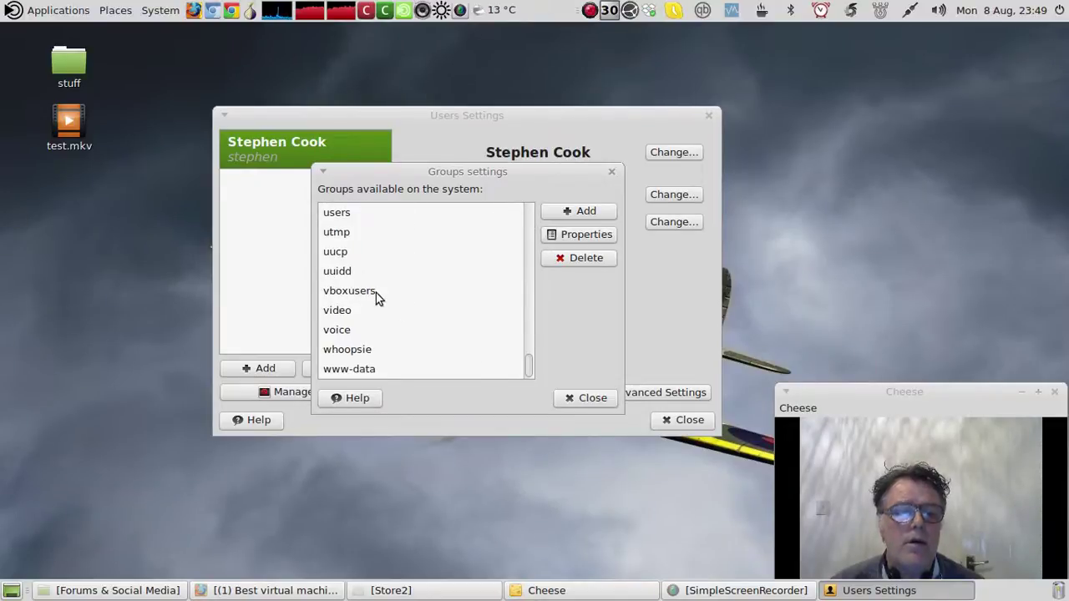
scroll(417, 310, "up", 1)
scroll(419, 316, "down", 1)
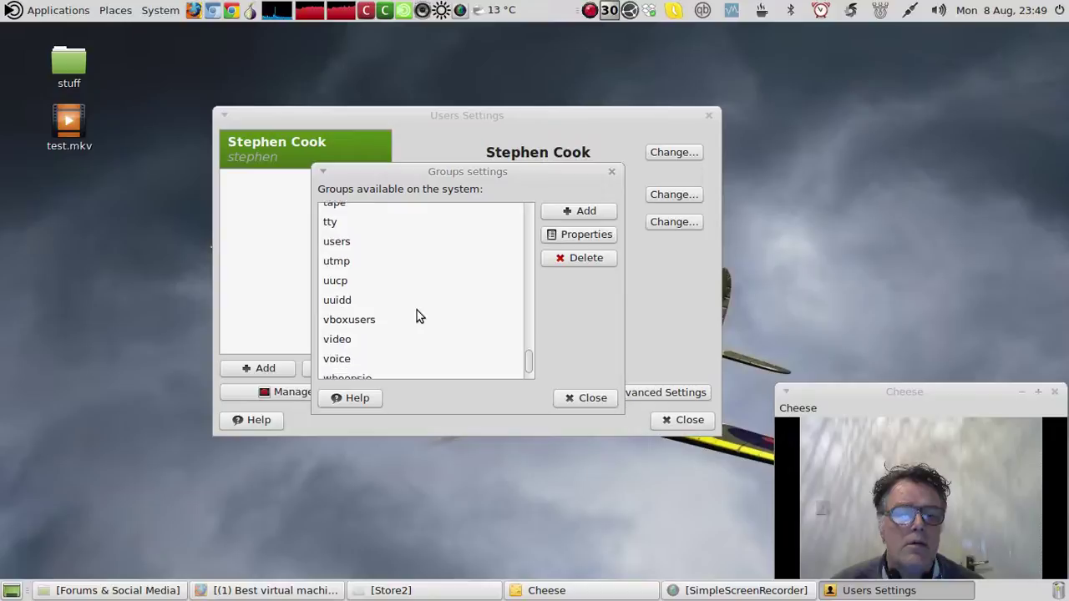
left_click(390, 320)
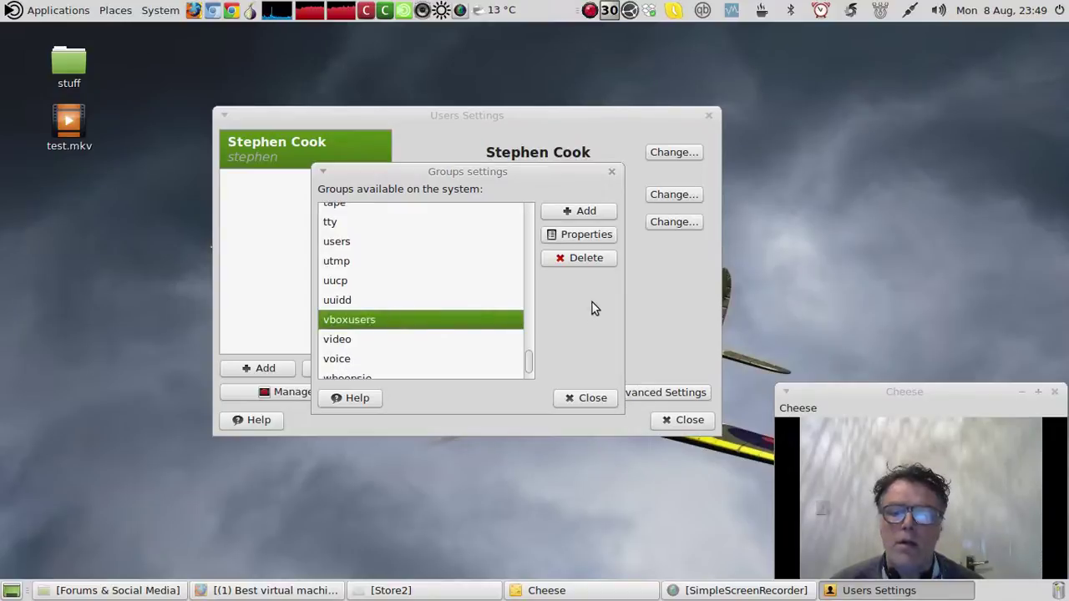
double_click(453, 321)
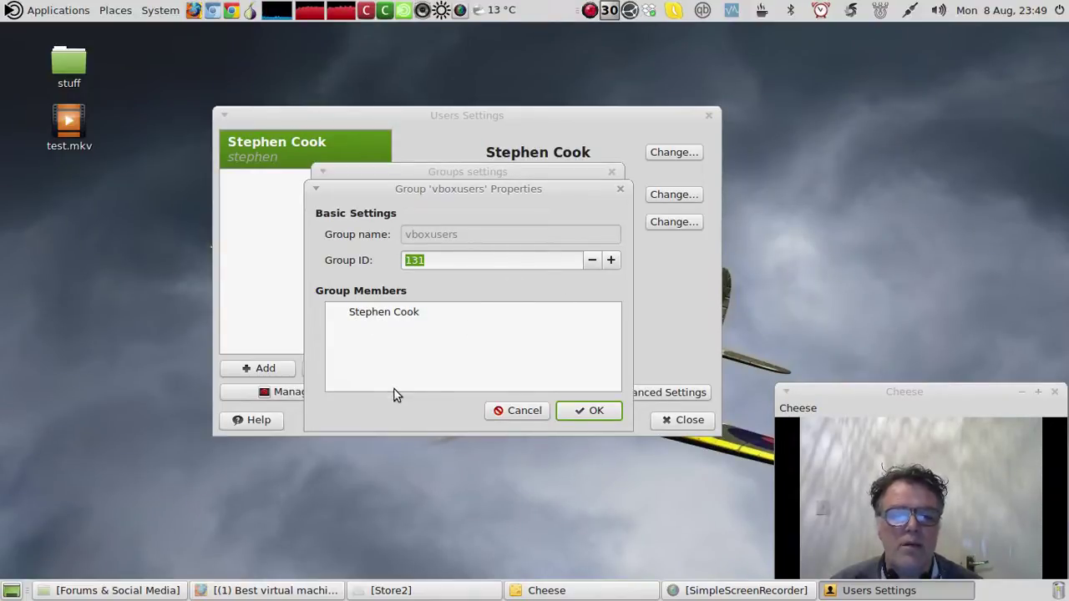
Step: Confirm the vboxusers group properties by authenticating with the account password, and close the group and user settings
left_click(593, 414)
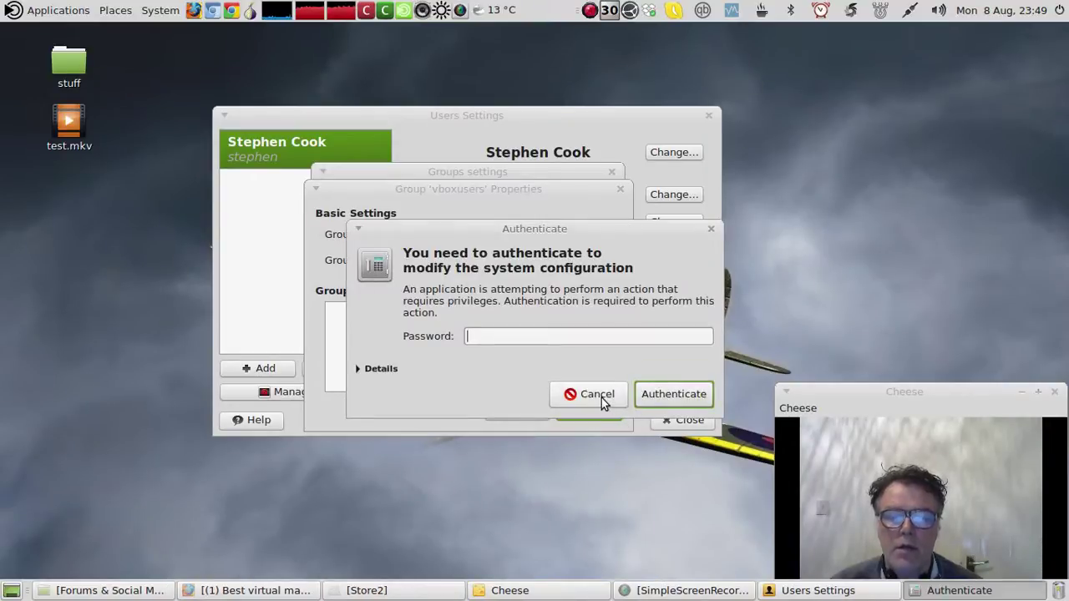
type("****")
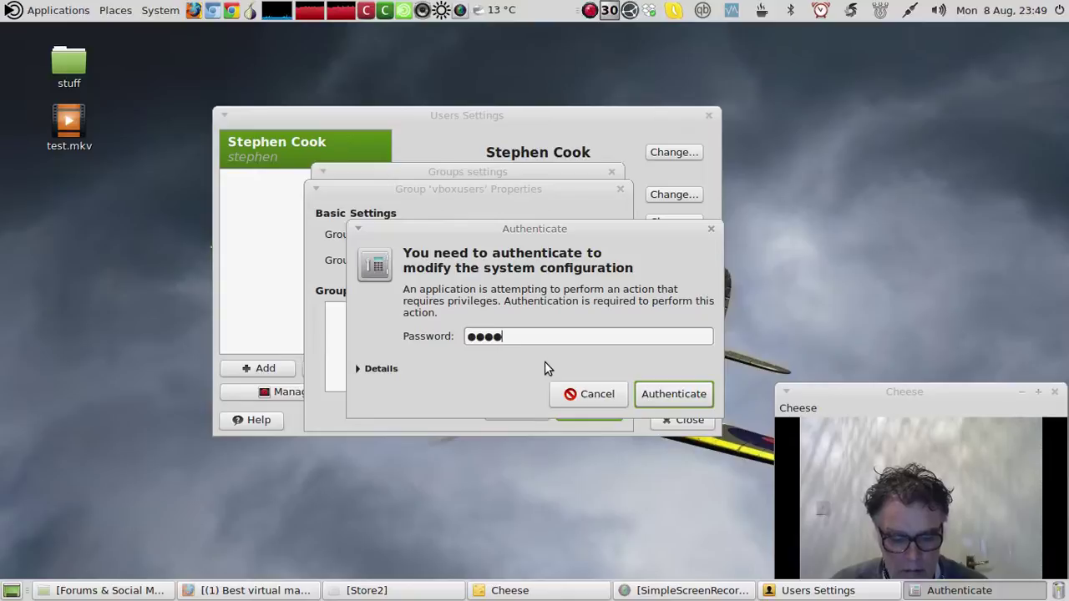
type("***")
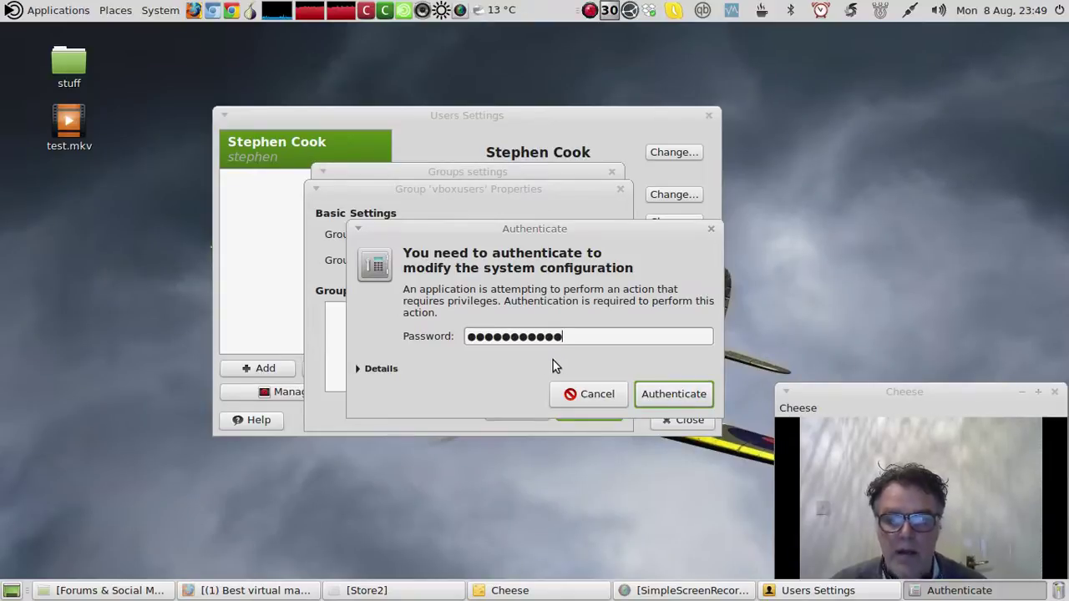
key("Return")
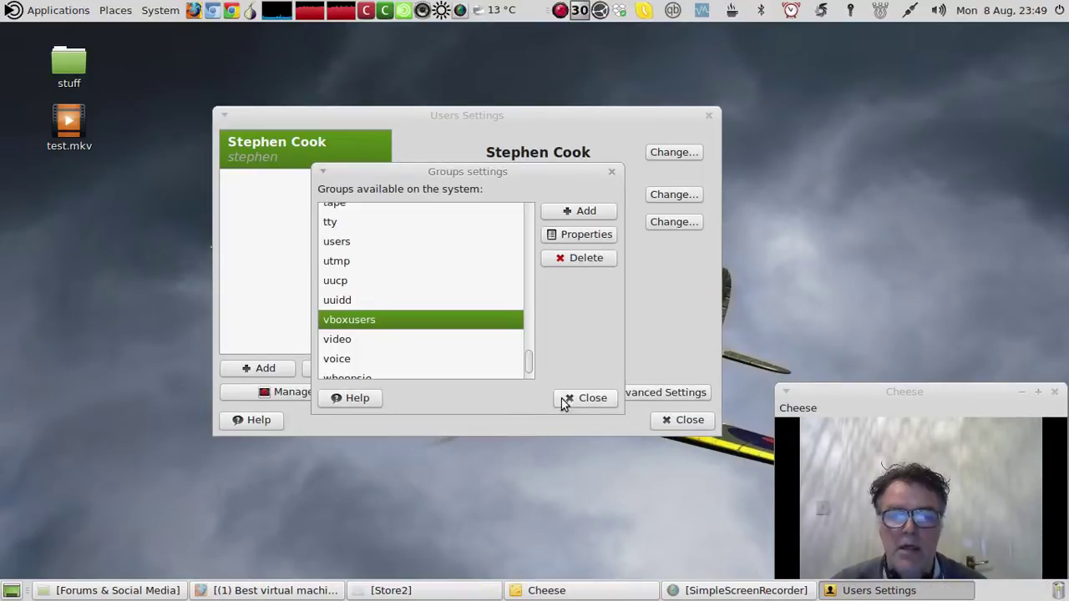
left_click(564, 399)
left_click(664, 421)
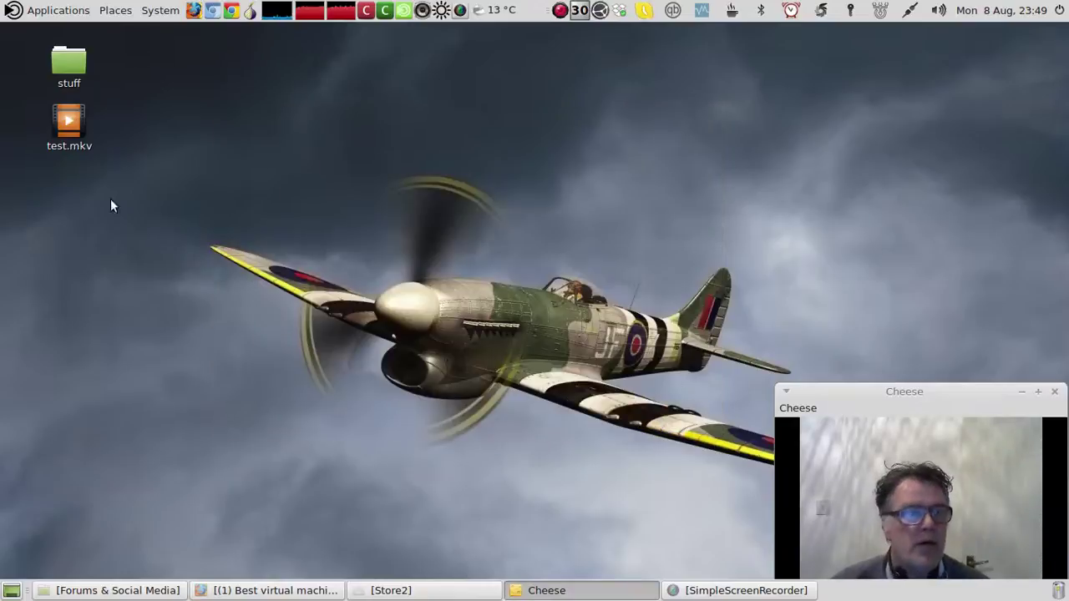
Step: Open Oracle VM VirtualBox and reposition its manager window on the desktop
left_click(46, 7)
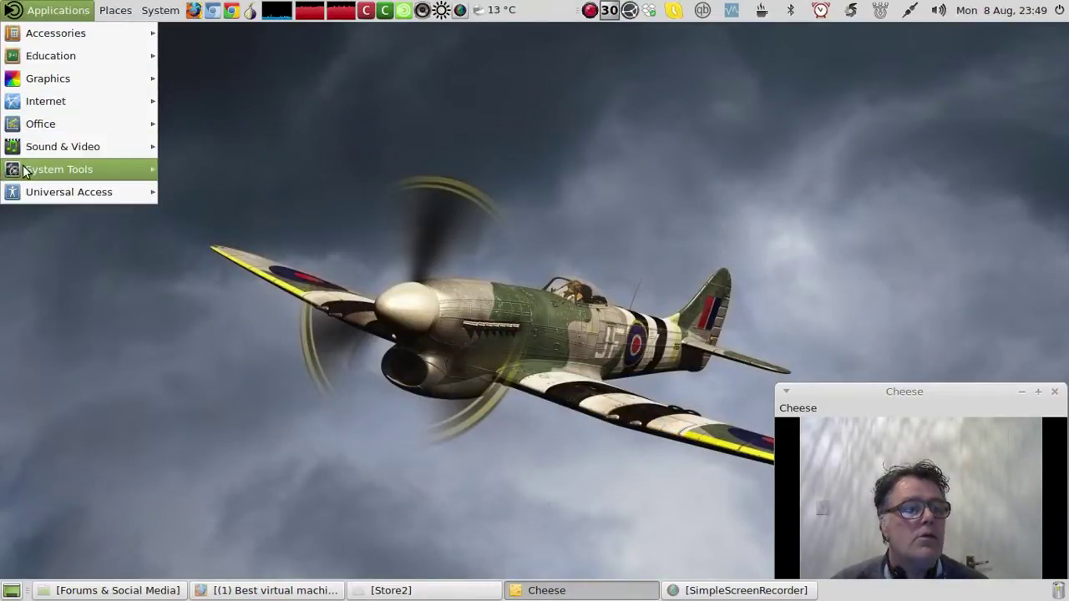
mouse_move(25, 170)
left_click(280, 400)
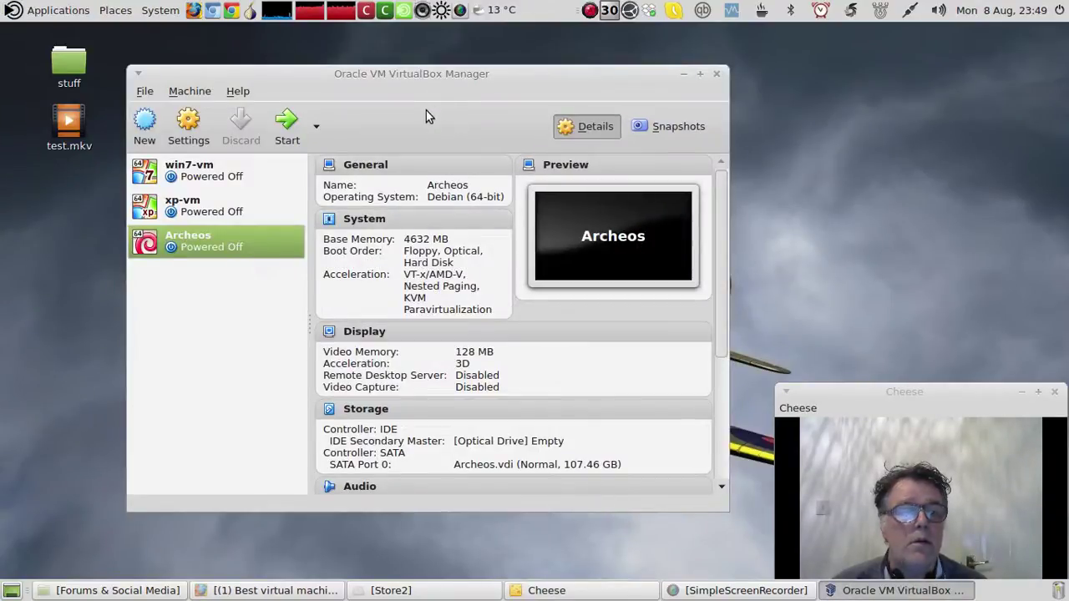
left_click_drag(426, 80, 419, 108)
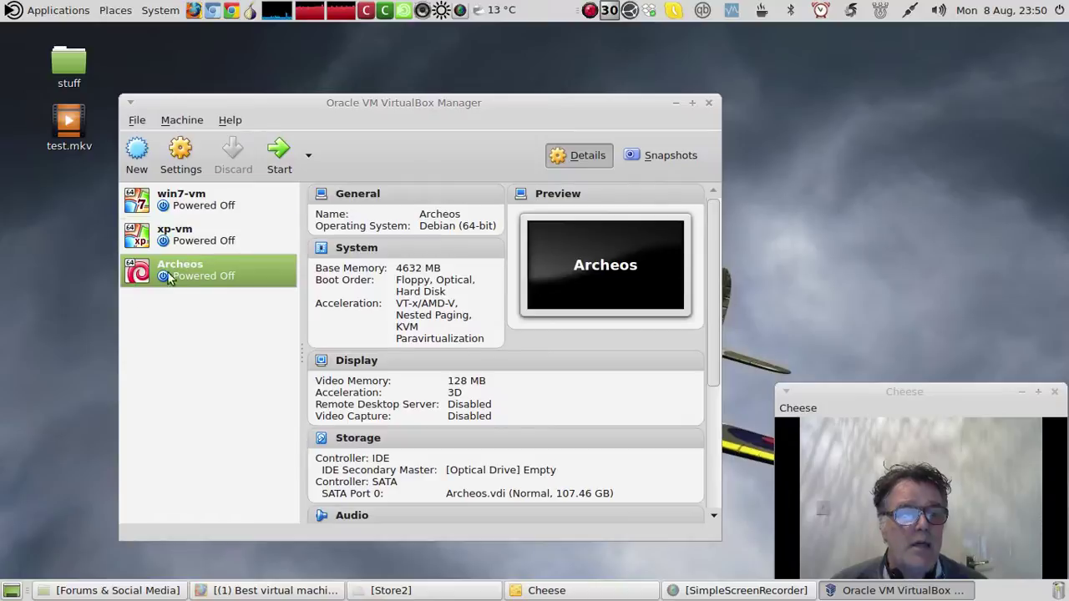
Step: Start a new virtual machine named new-win7 with type Microsoft Windows and version Windows 7 (64-bit)
left_click(139, 158)
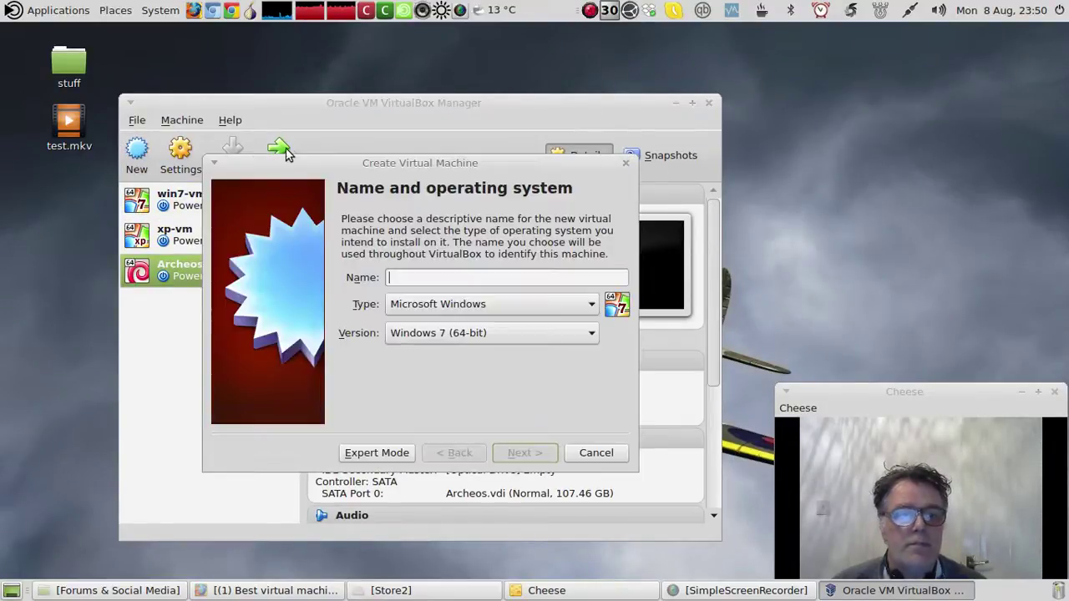
left_click_drag(296, 147, 372, 116)
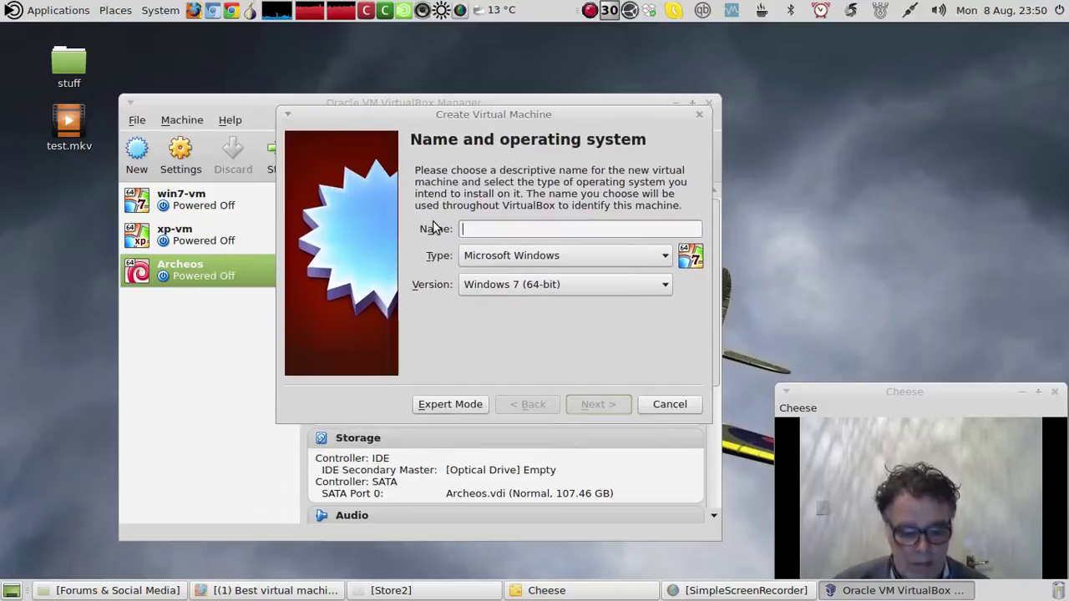
type("new")
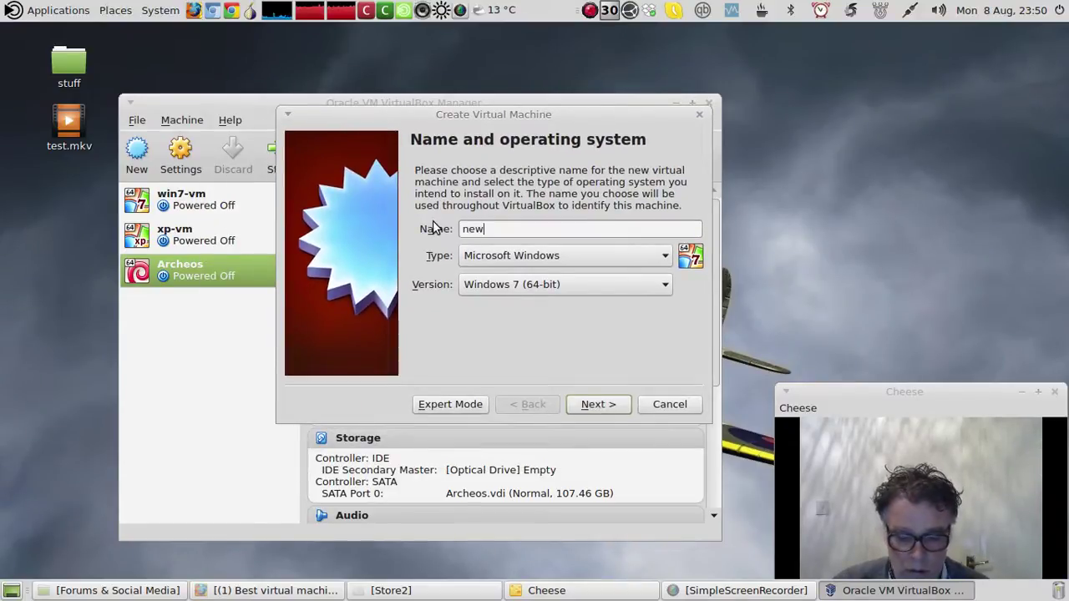
type("-win")
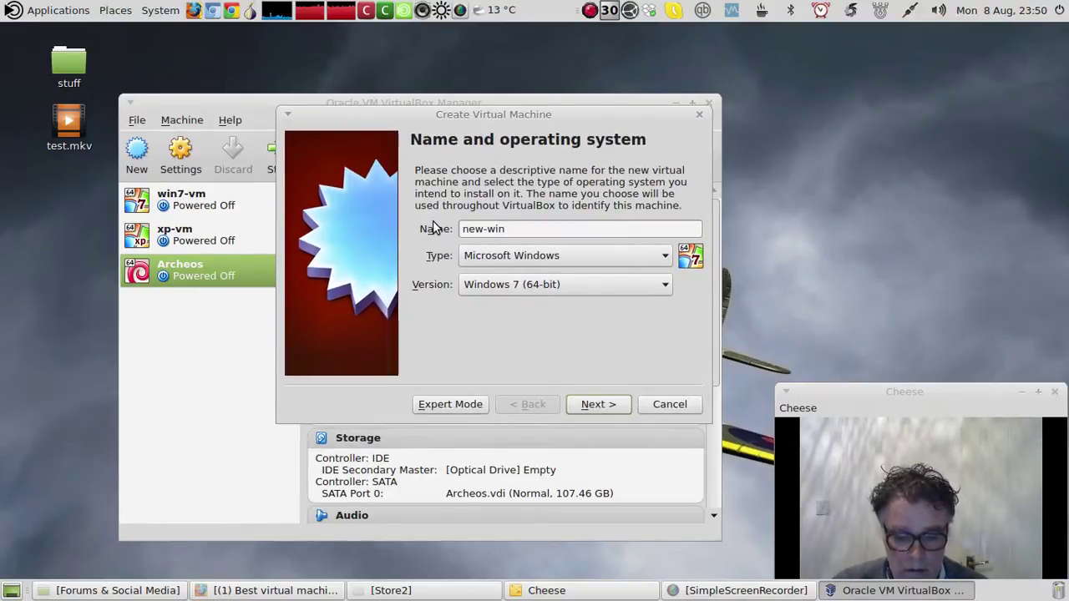
type("7")
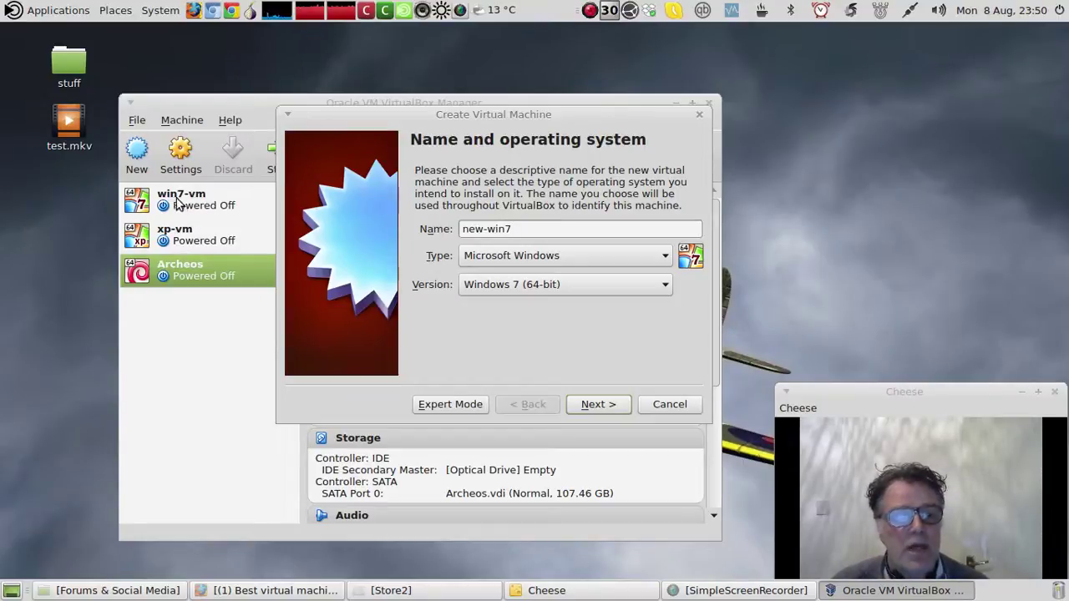
left_click(526, 286)
left_click(527, 303)
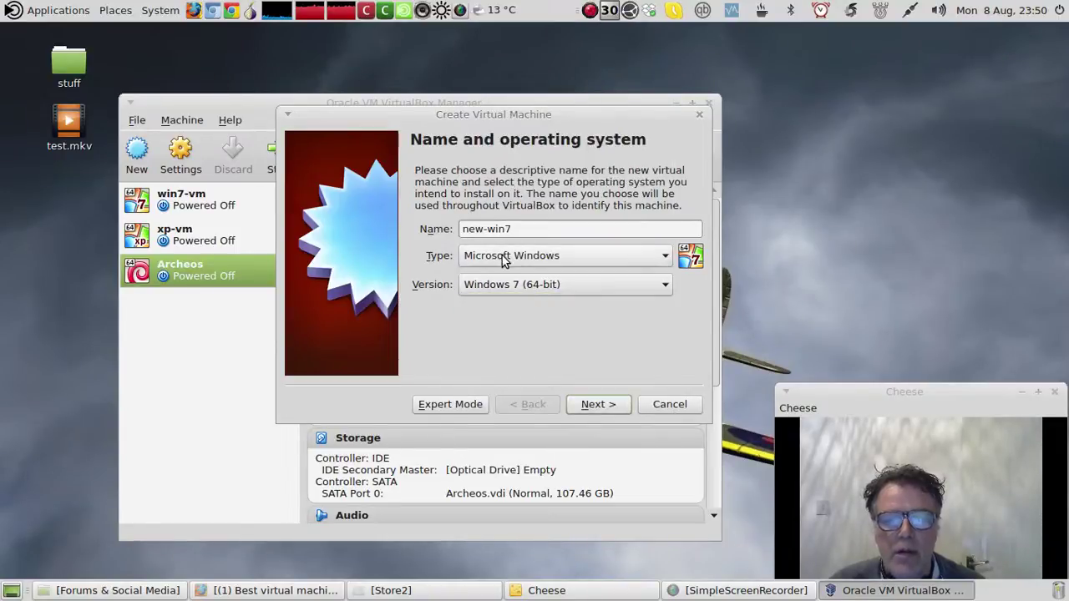
left_click(598, 404)
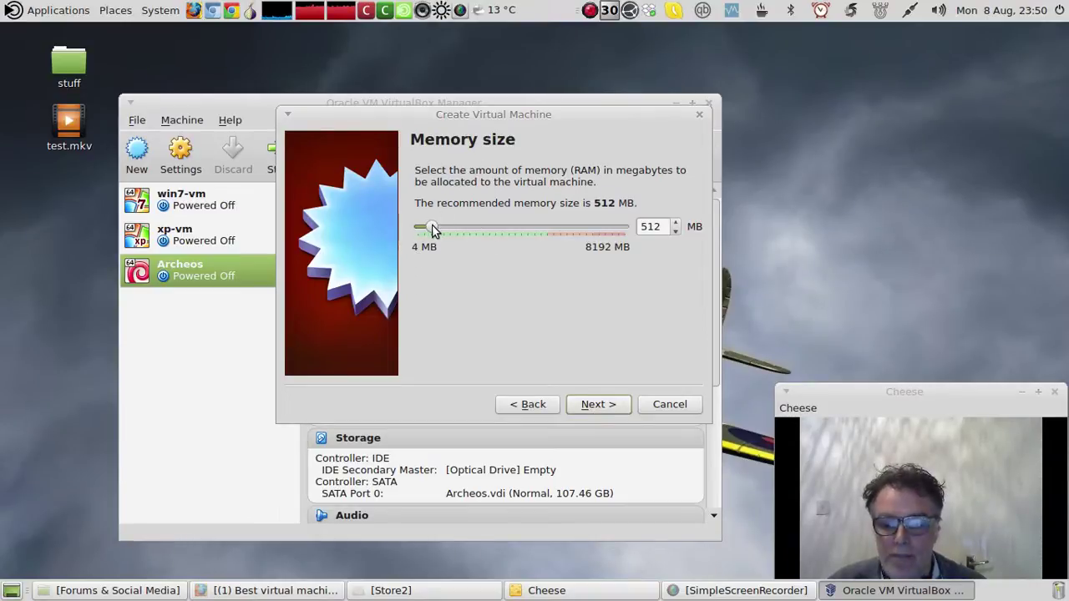
Step: Allocate 2773 MB of memory to the new virtual machine and choose to create a virtual hard disk now
left_click_drag(431, 226, 488, 225)
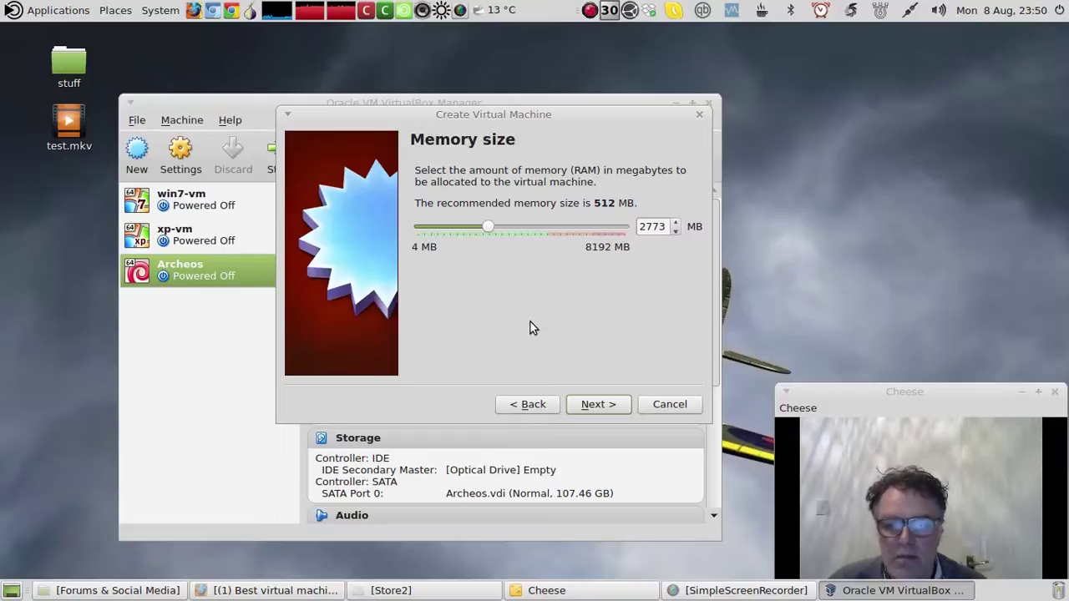
left_click(584, 406)
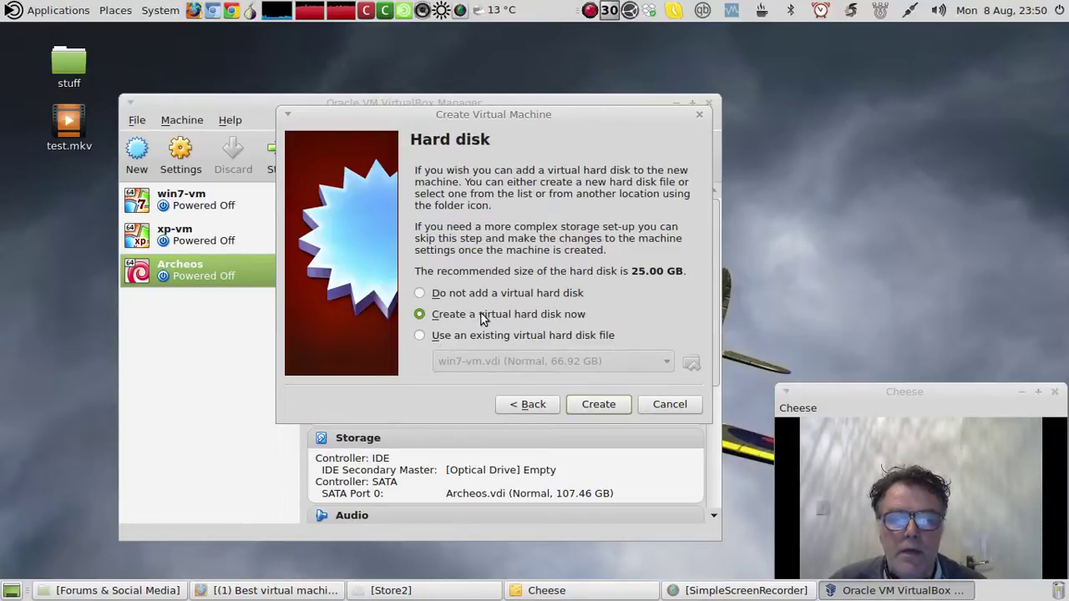
left_click(591, 406)
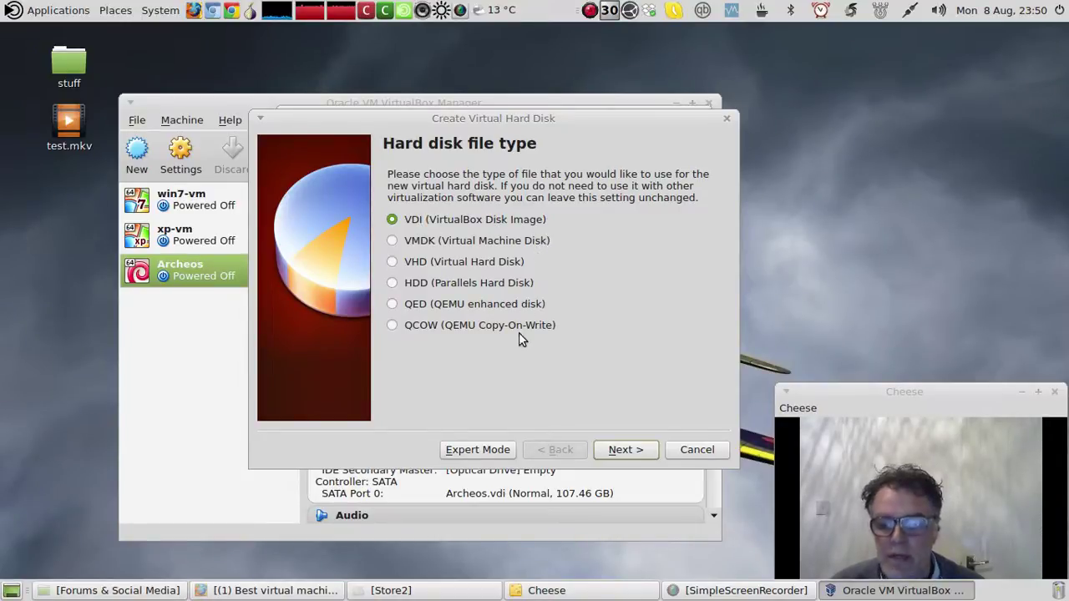
Step: Create the new-win7 virtual hard disk as a dynamically allocated VDI with a size of 107.46 GB
left_click(618, 451)
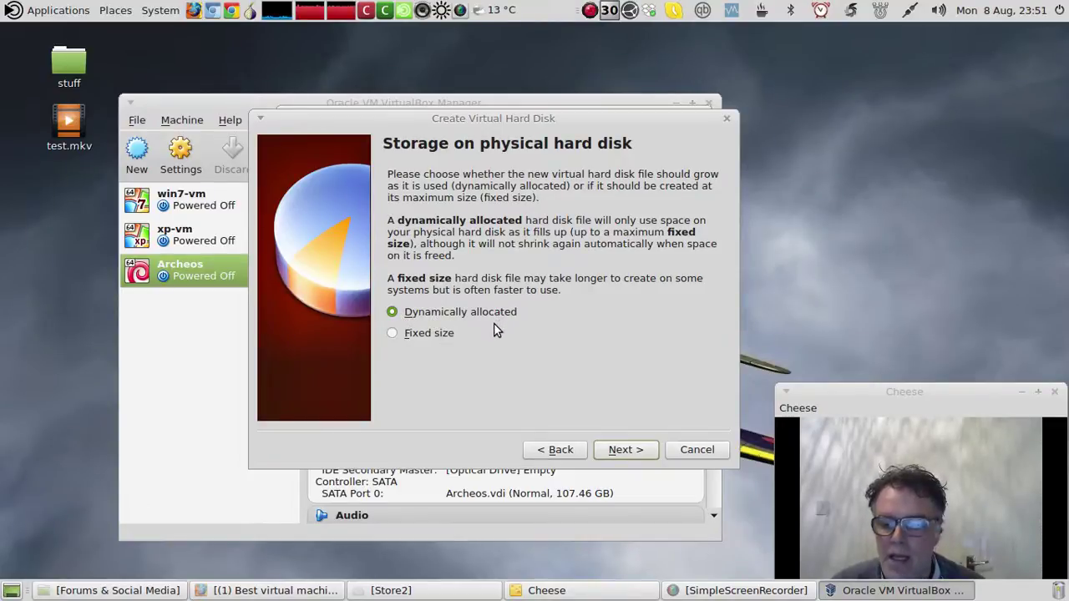
left_click(625, 451)
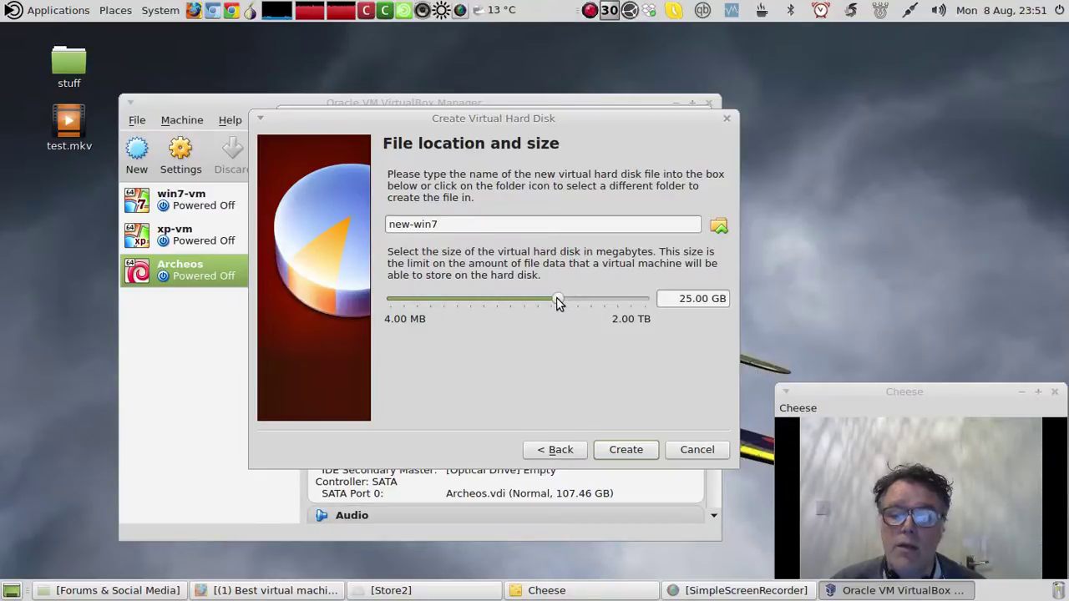
mouse_move(557, 299)
left_click_drag(557, 300, 587, 299)
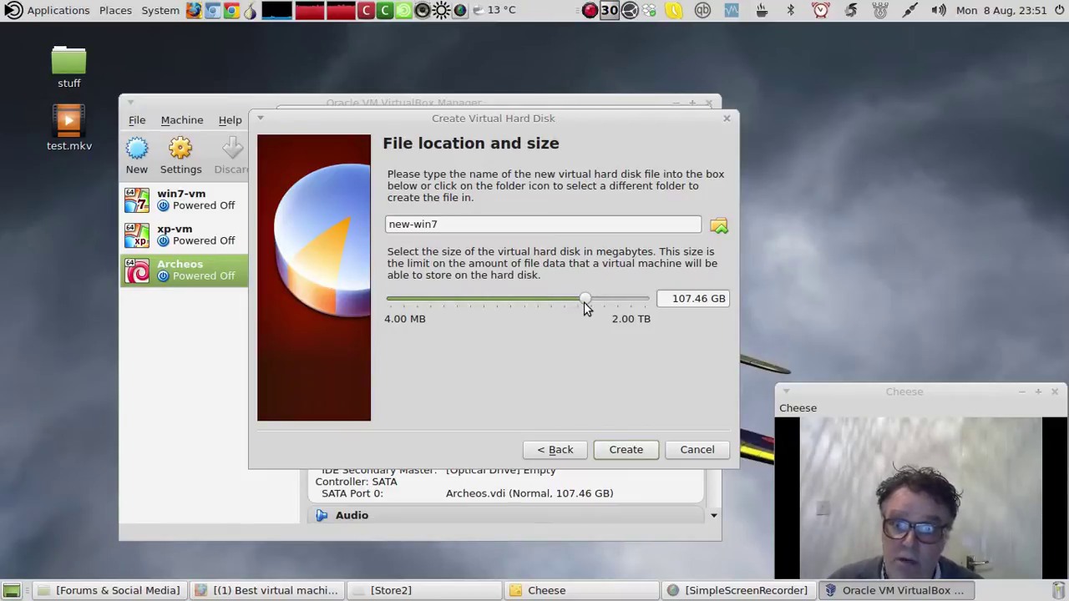
mouse_move(585, 307)
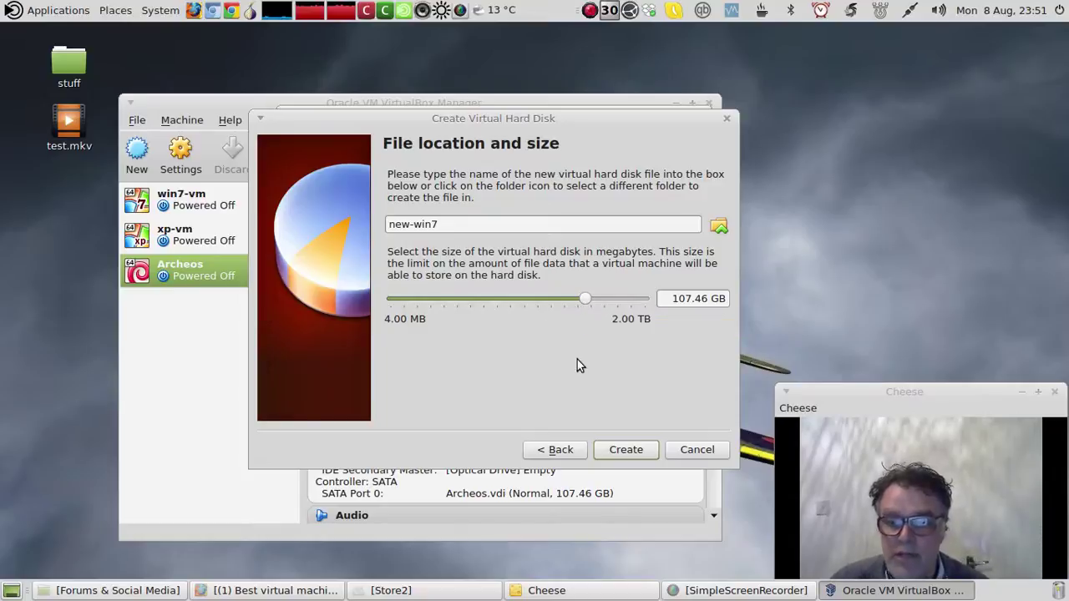
left_click(618, 450)
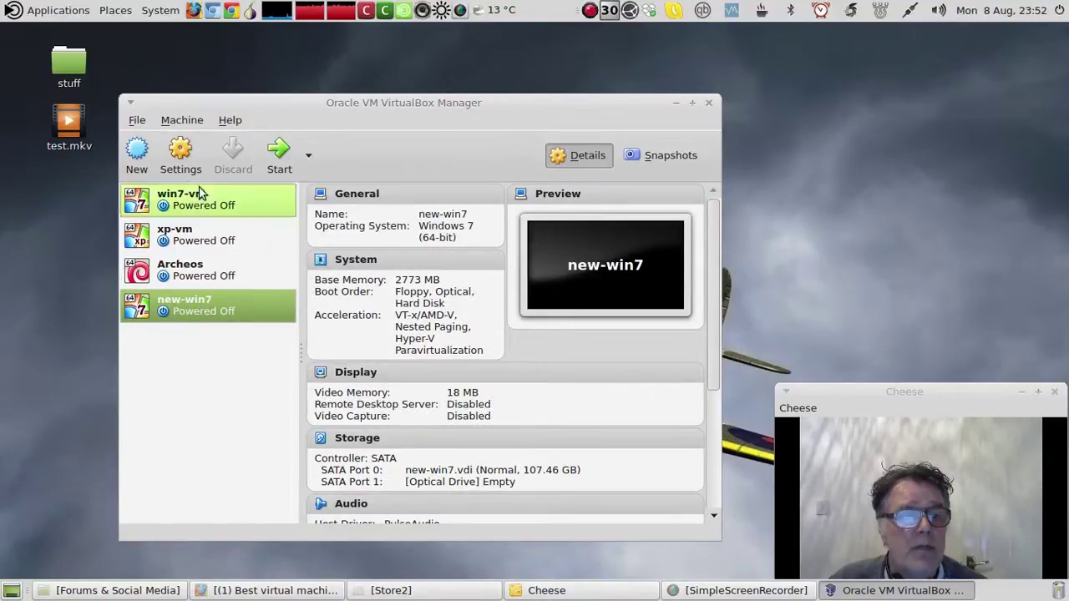
Step: In the new-win7 machine's display settings, set the video memory to 128 MB and enable 3D acceleration
left_click(184, 159)
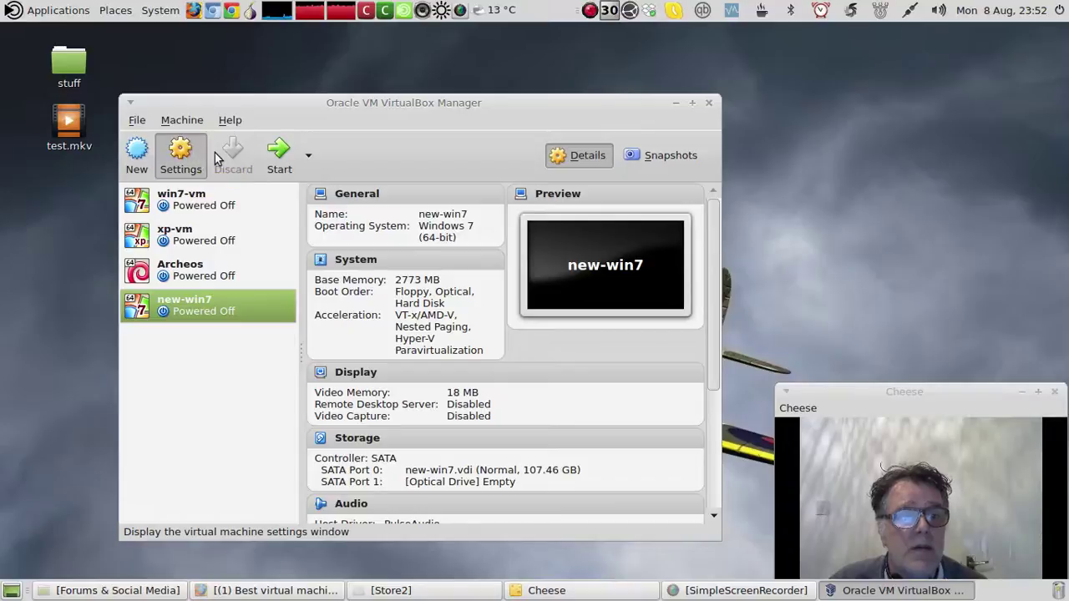
left_click_drag(261, 136, 288, 95)
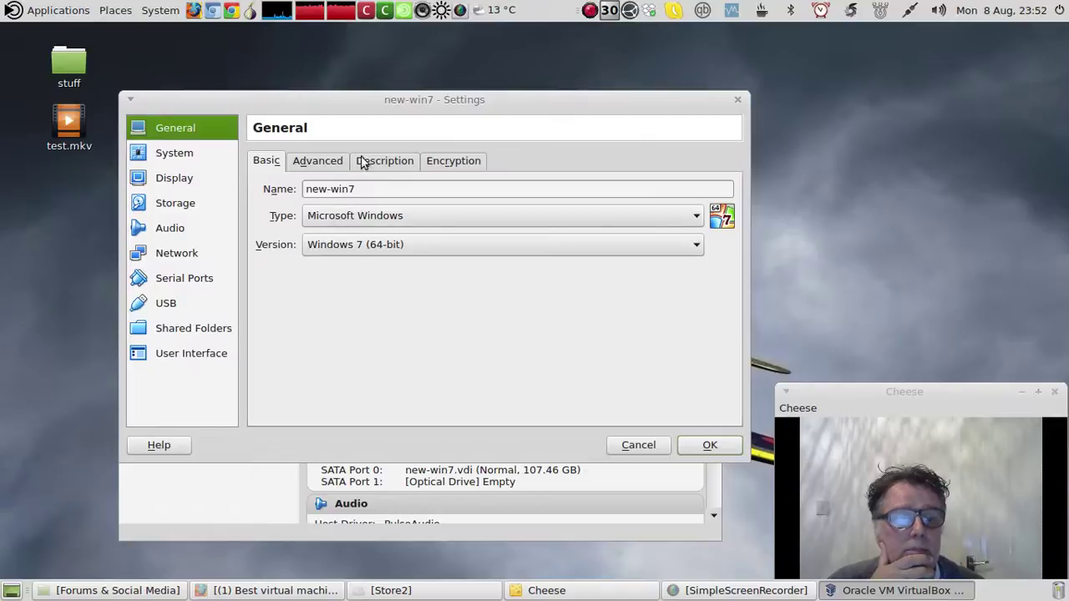
left_click(182, 155)
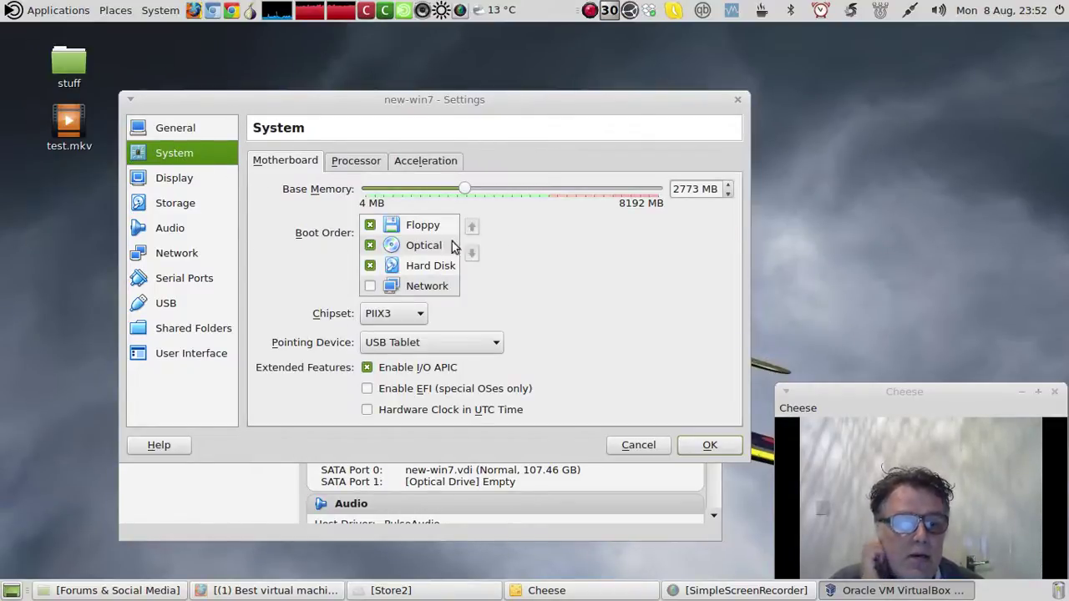
left_click(168, 185)
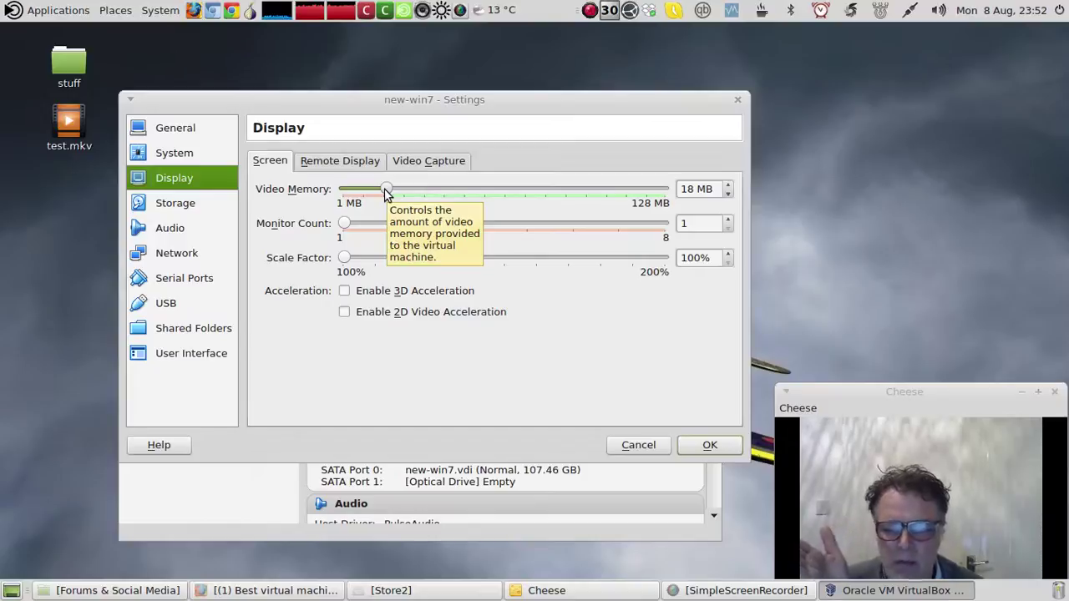
left_click_drag(386, 191, 708, 182)
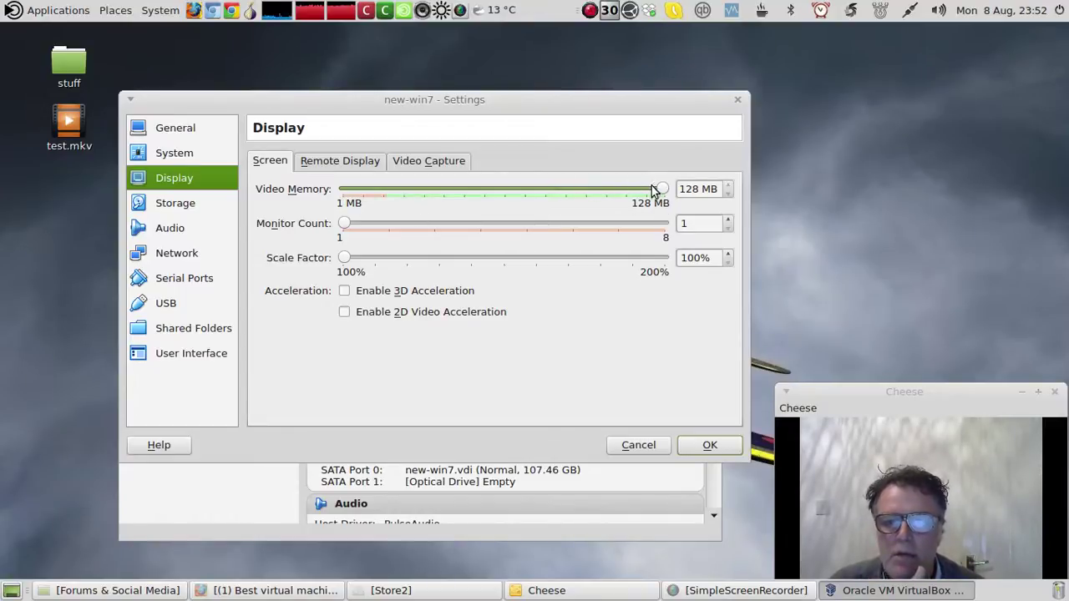
mouse_move(661, 190)
left_mouse_down()
mouse_move(502, 193)
mouse_move(664, 188)
left_mouse_up()
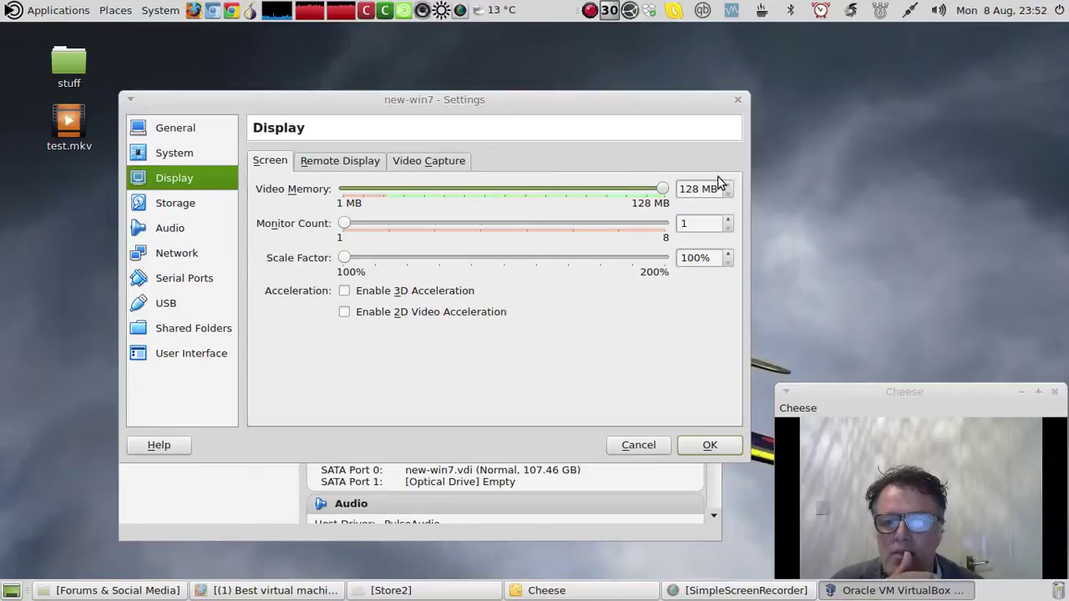
left_click(344, 292)
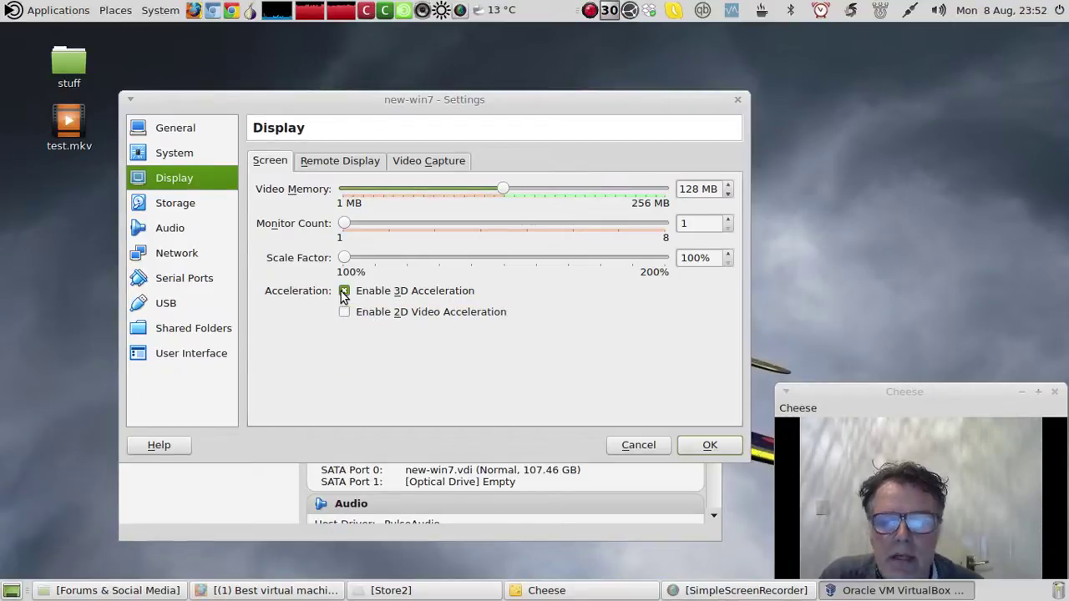
Step: Load Windows 7 Home Premium SP1 (64 Bit).iso from the MS ISOs/Windows 7 (64 Bit) folder into new-win7's empty optical drive
left_click(179, 207)
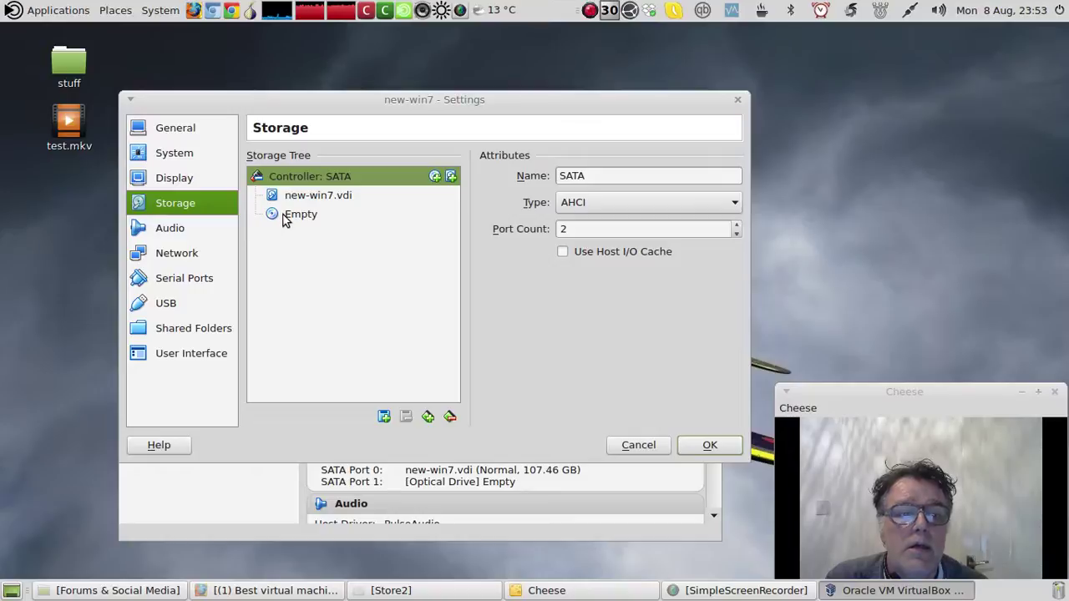
left_click(286, 215)
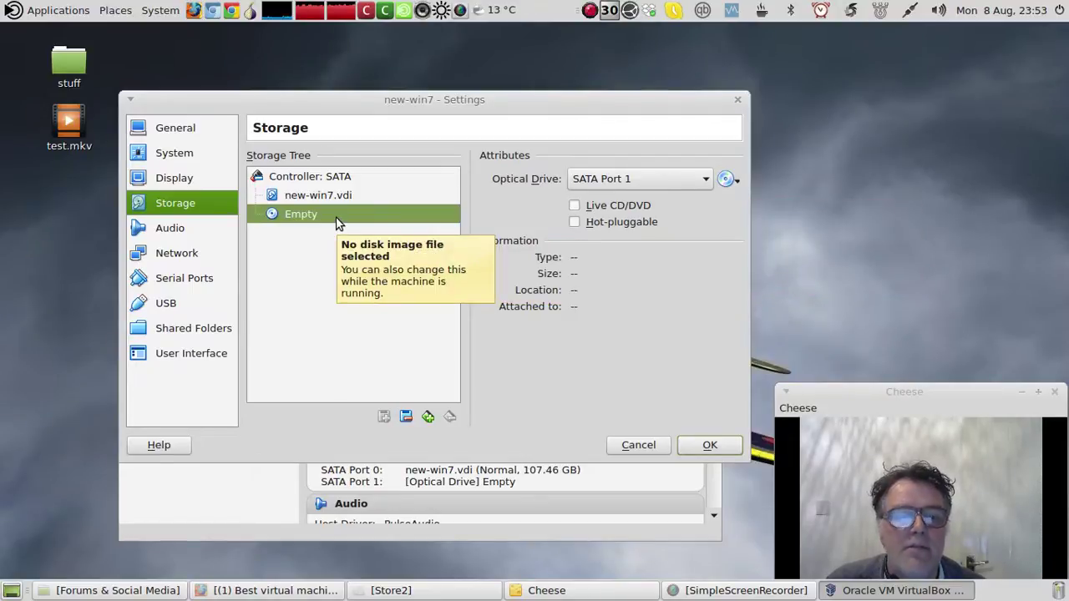
left_click(726, 180)
left_click(756, 201)
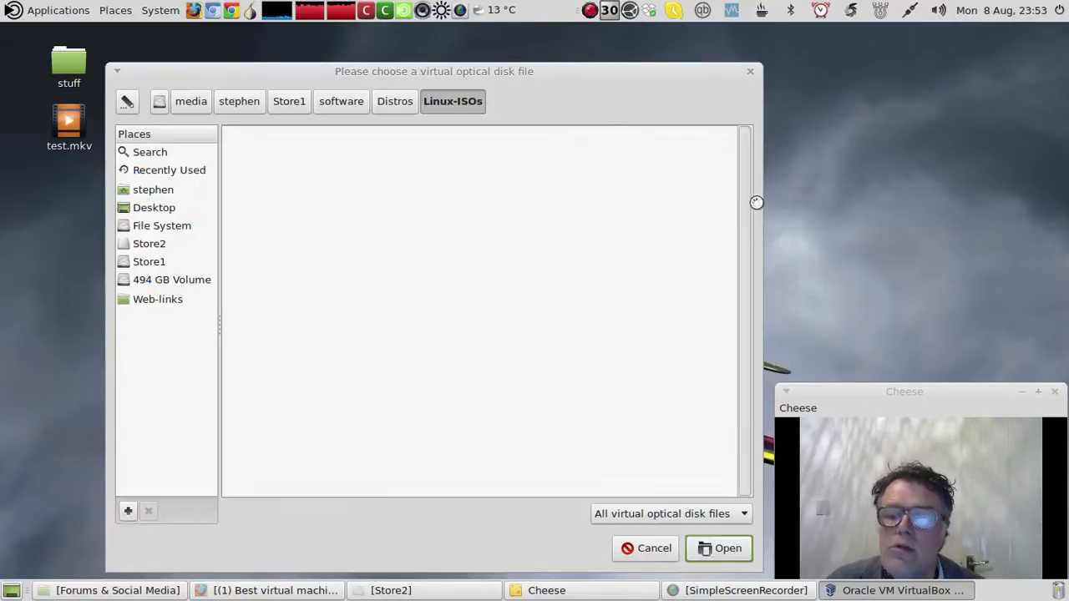
left_click(387, 107)
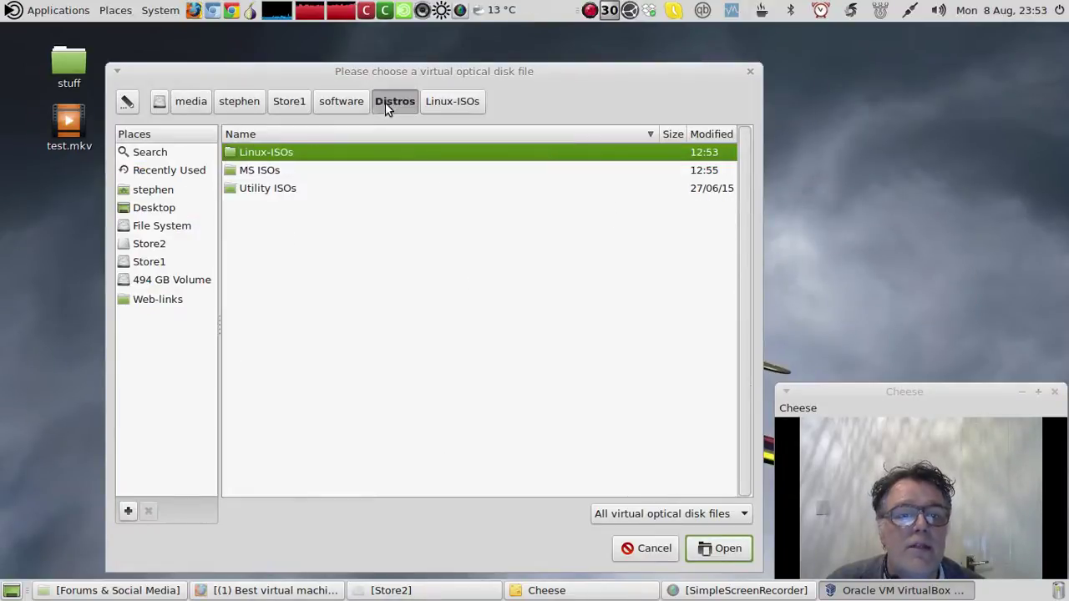
double_click(259, 171)
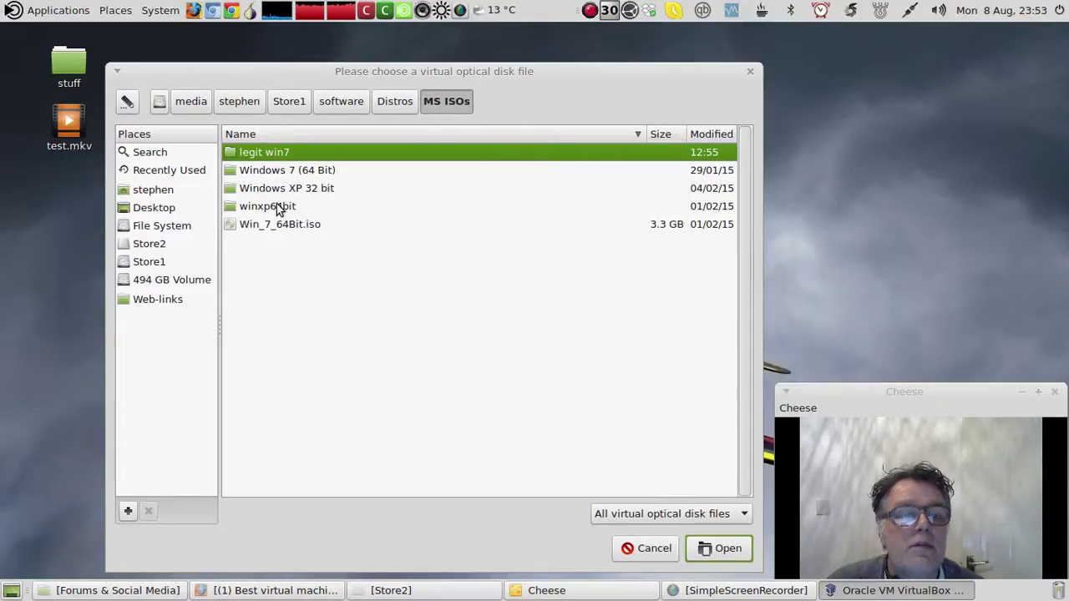
double_click(269, 171)
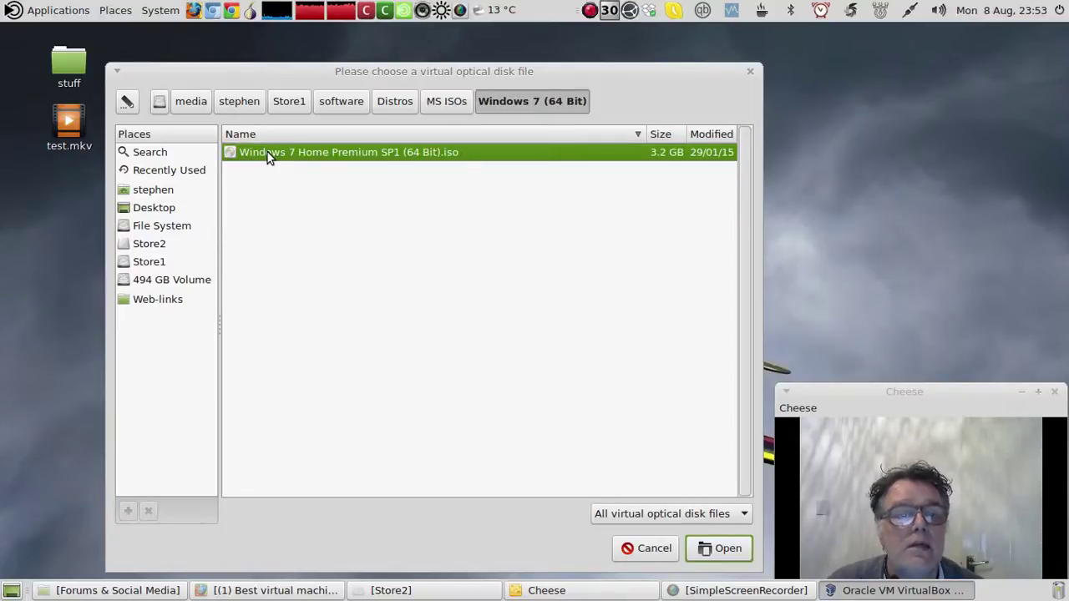
double_click(267, 152)
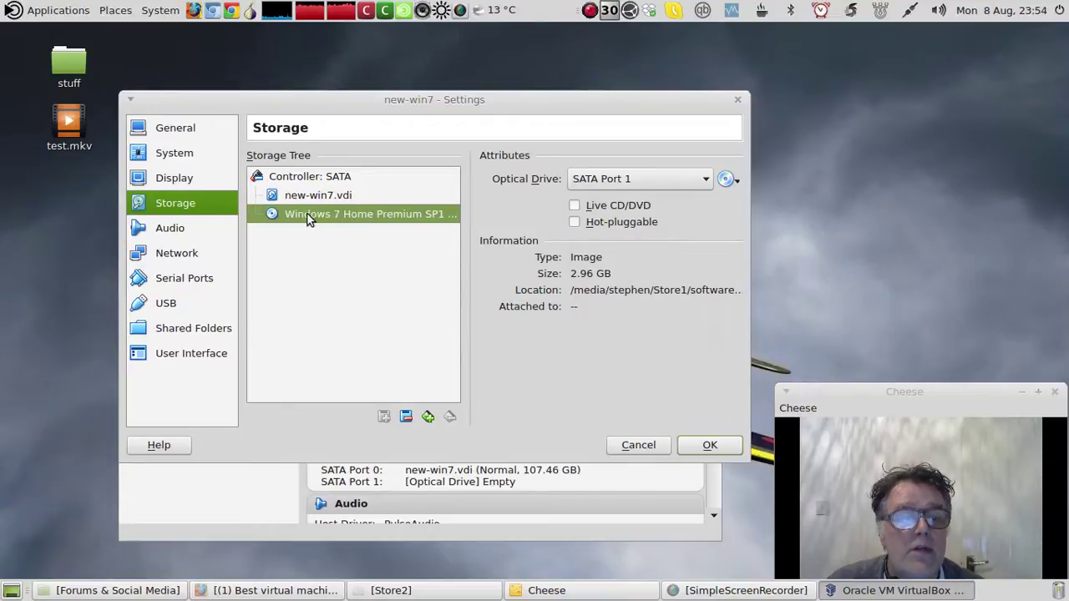
Step: Review the audio, network, serial port, USB and shared folder settings of new-win7, and save the machine's settings
left_click(162, 229)
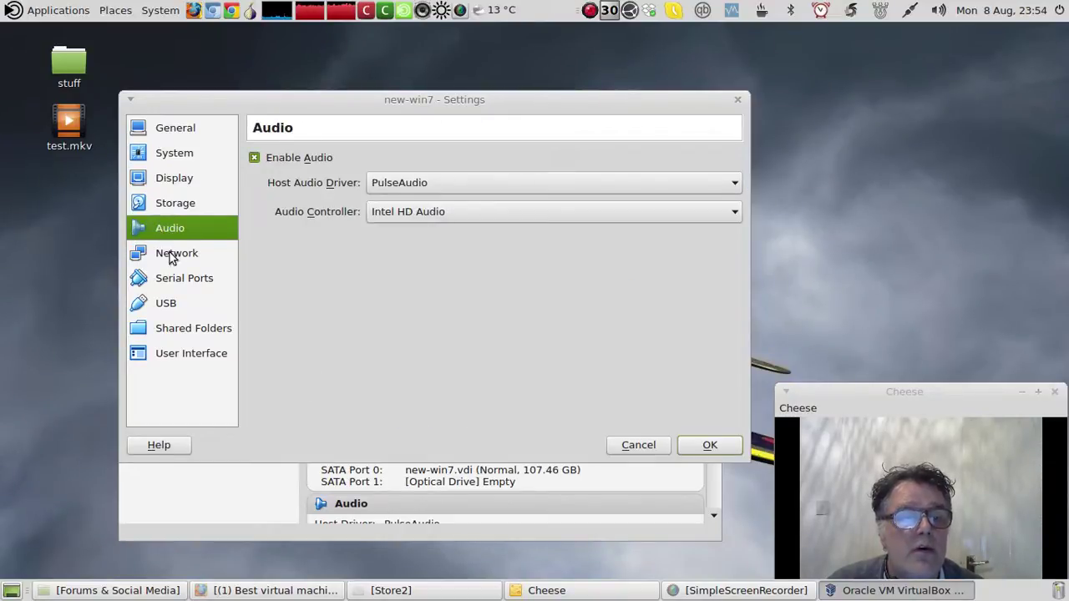
left_click(171, 255)
left_click(176, 286)
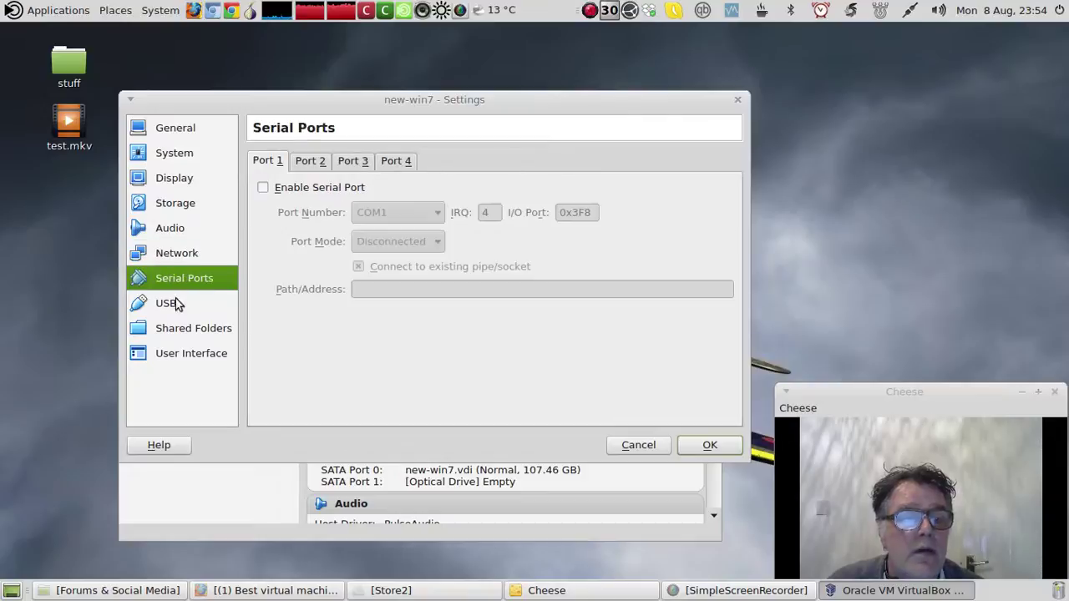
left_click(174, 302)
left_click(171, 328)
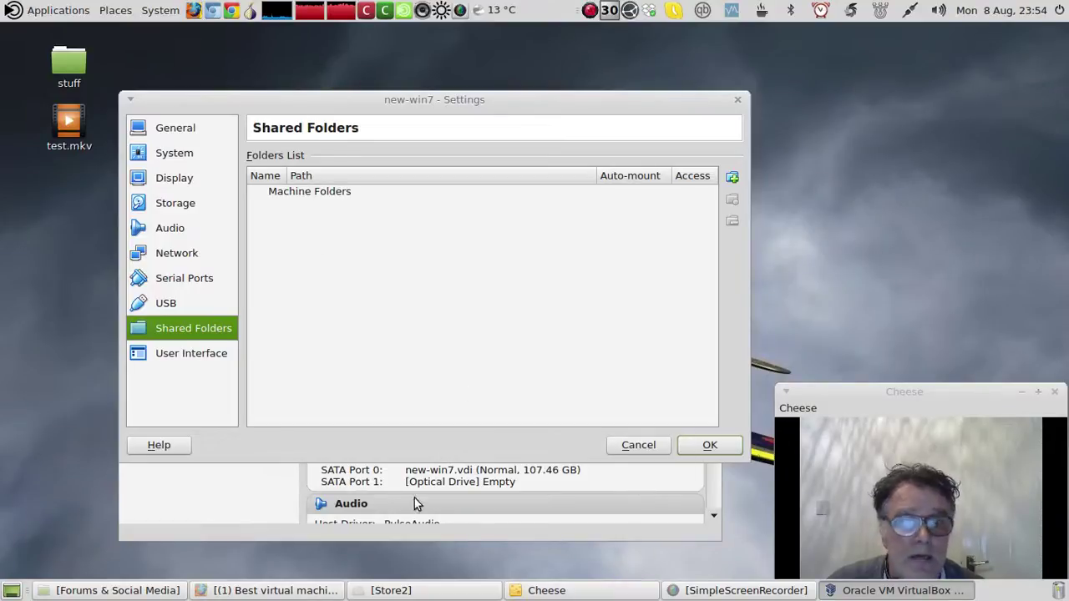
left_click(708, 445)
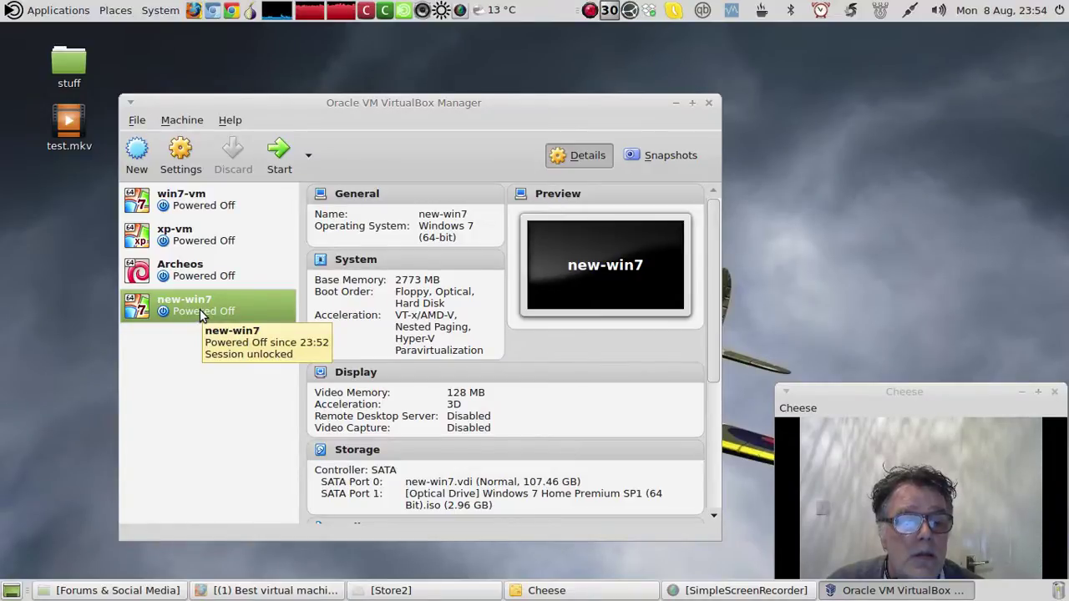
Step: Boot new-win7 from the ISO to the Windows 7 installer, and power off the machine
left_click(279, 152)
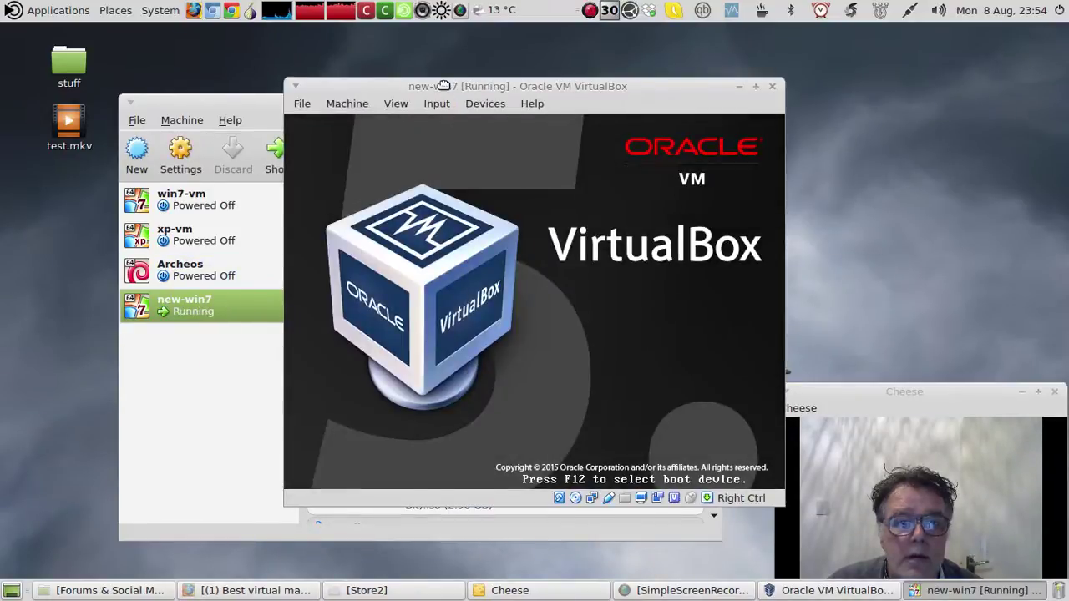
left_click_drag(442, 86, 404, 61)
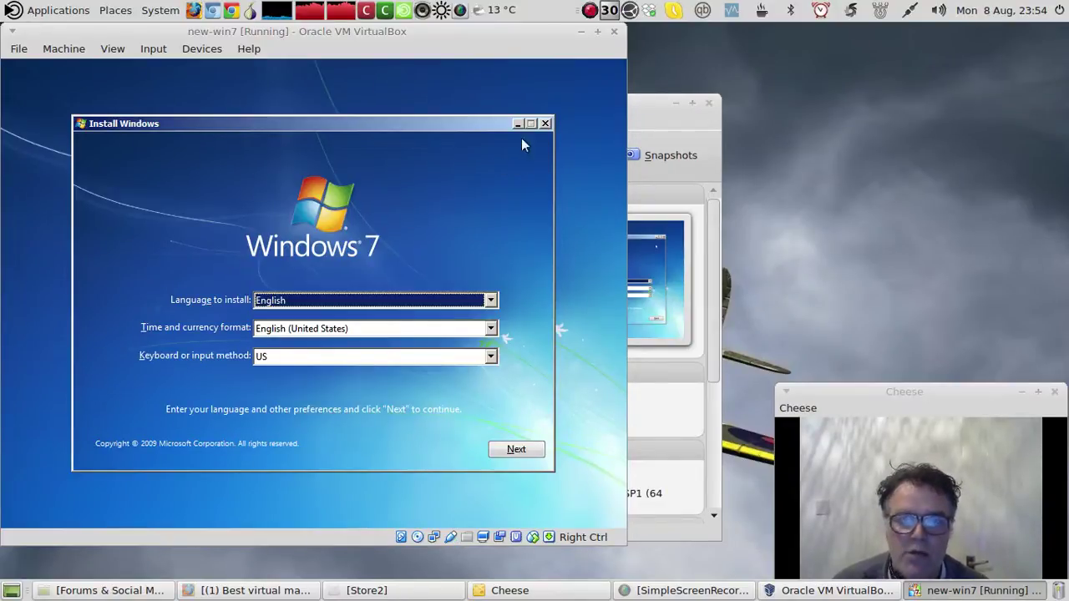
left_click(615, 33)
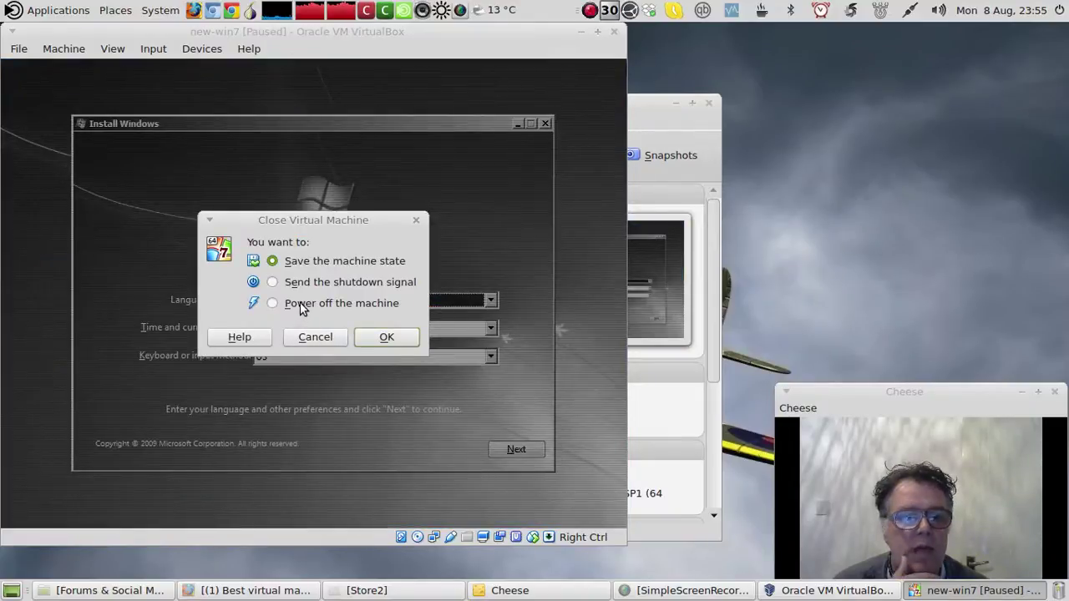
left_click(307, 307)
left_click(398, 340)
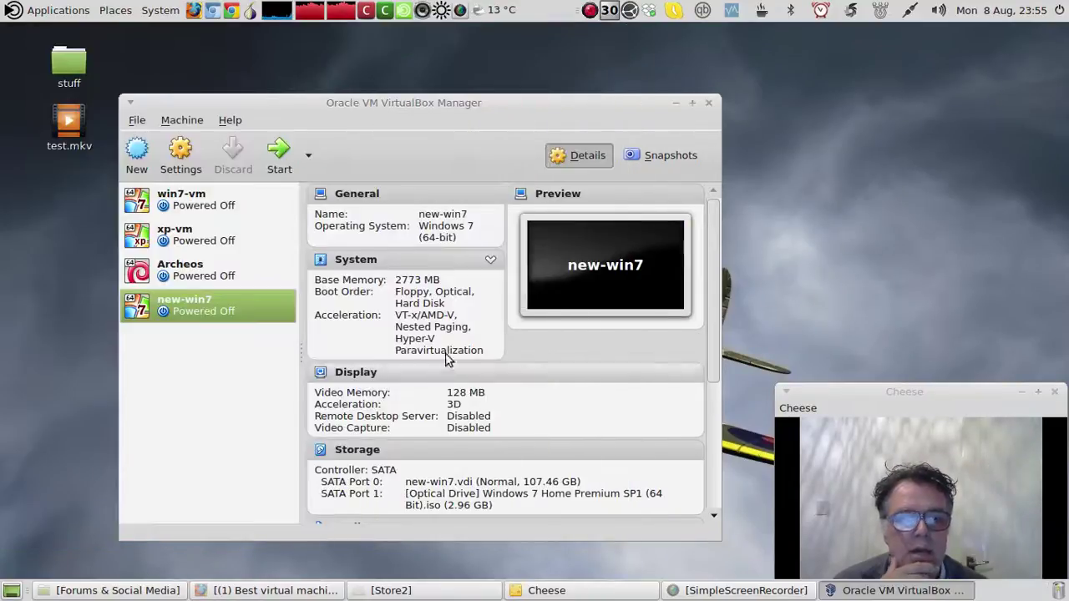
Step: Start the existing win7-vm machine, reposition its window and choose Start Windows Normally
left_click(200, 208)
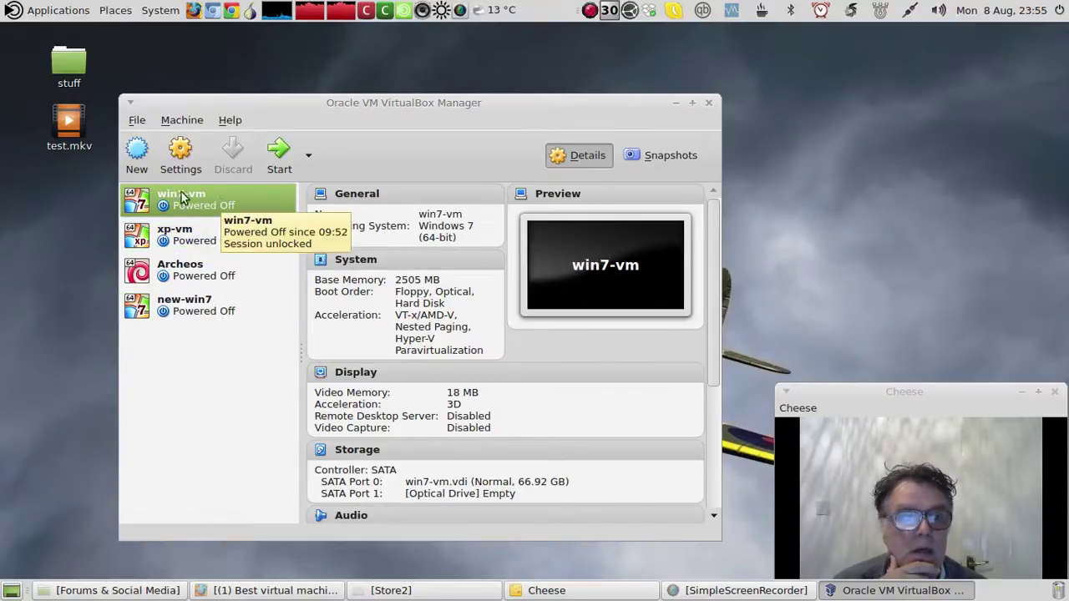
left_click(280, 158)
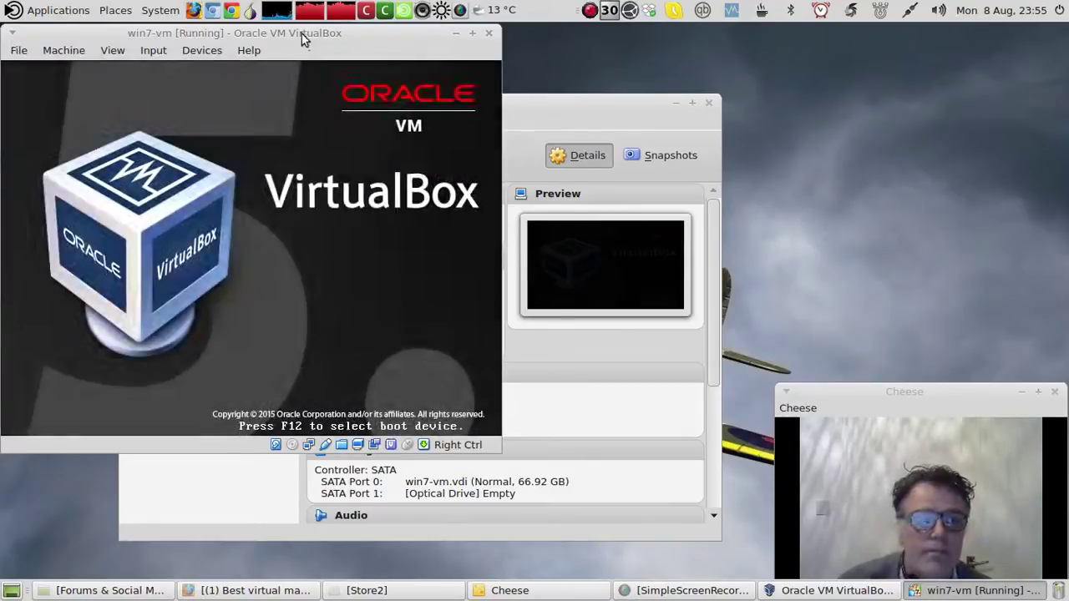
left_click_drag(301, 33, 487, 95)
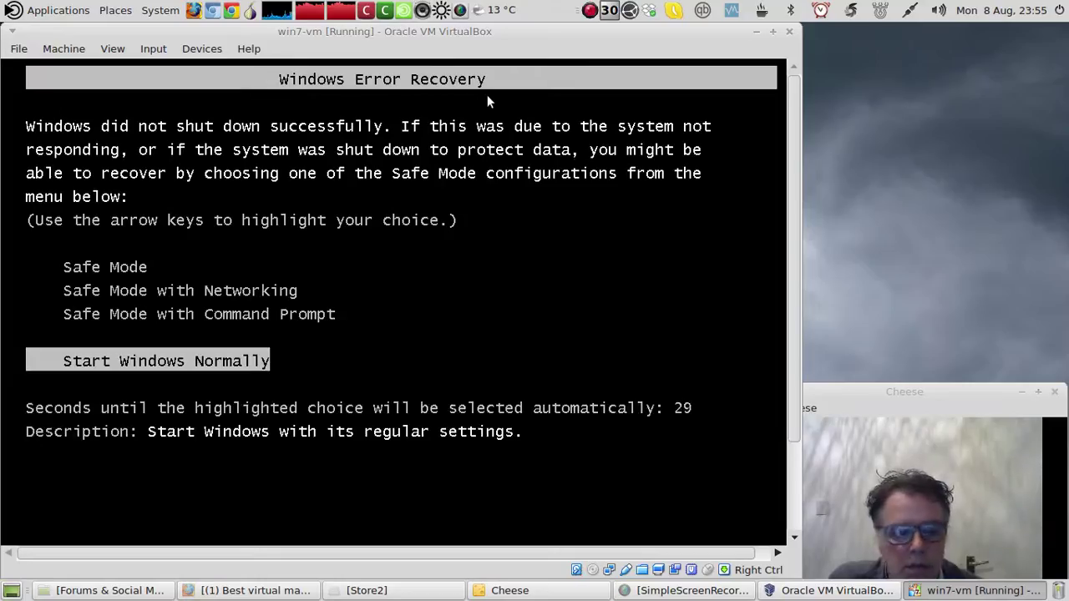
key("Return")
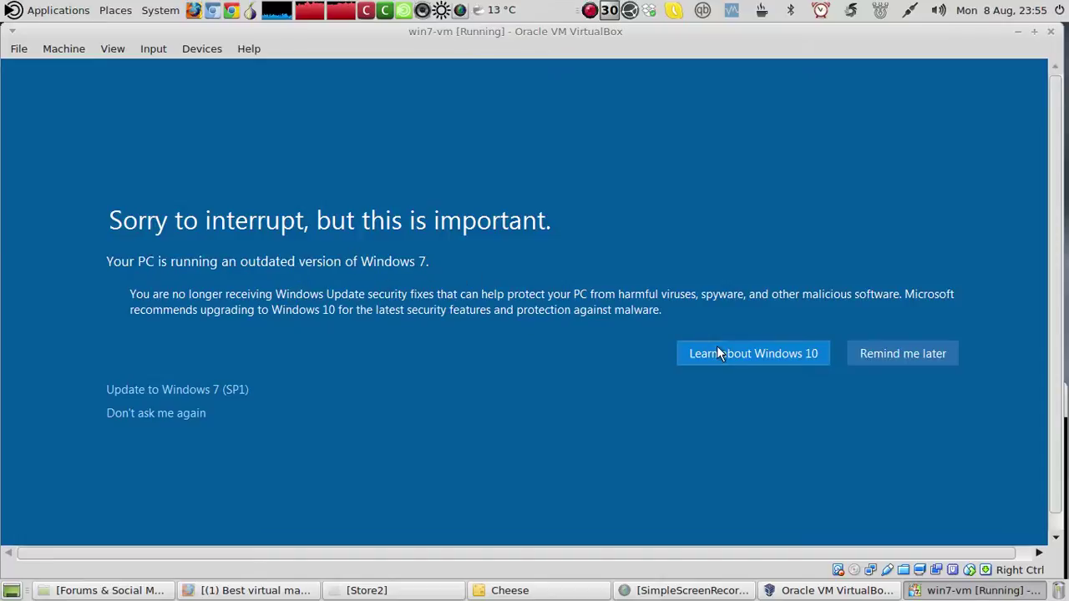
Step: Postpone the Windows 10 upgrade notice and the Windows activation request to reach the win7-vm desktop
left_click(881, 350)
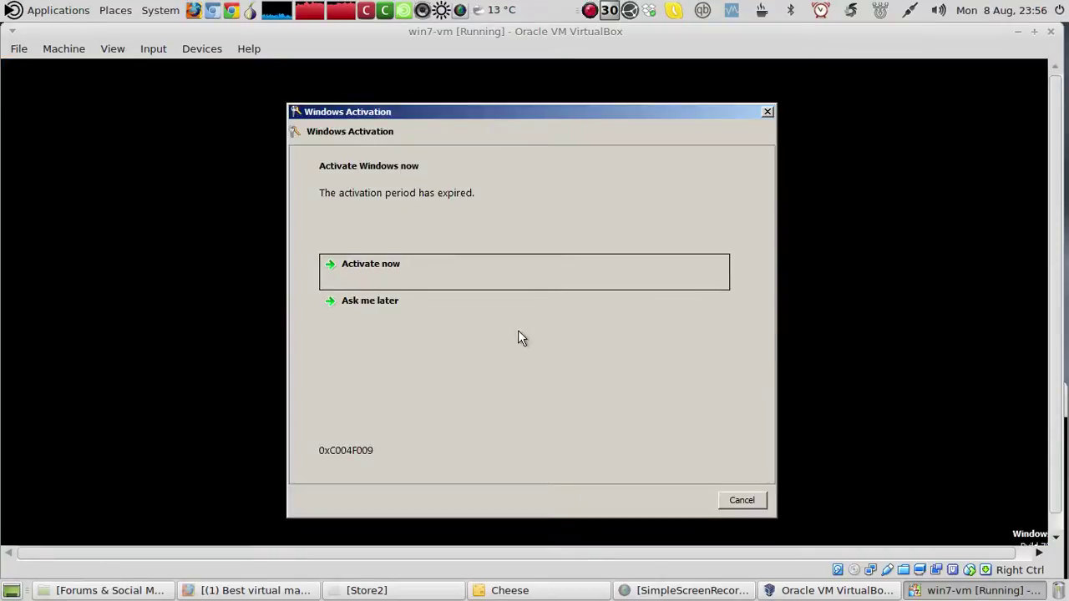
left_click(432, 306)
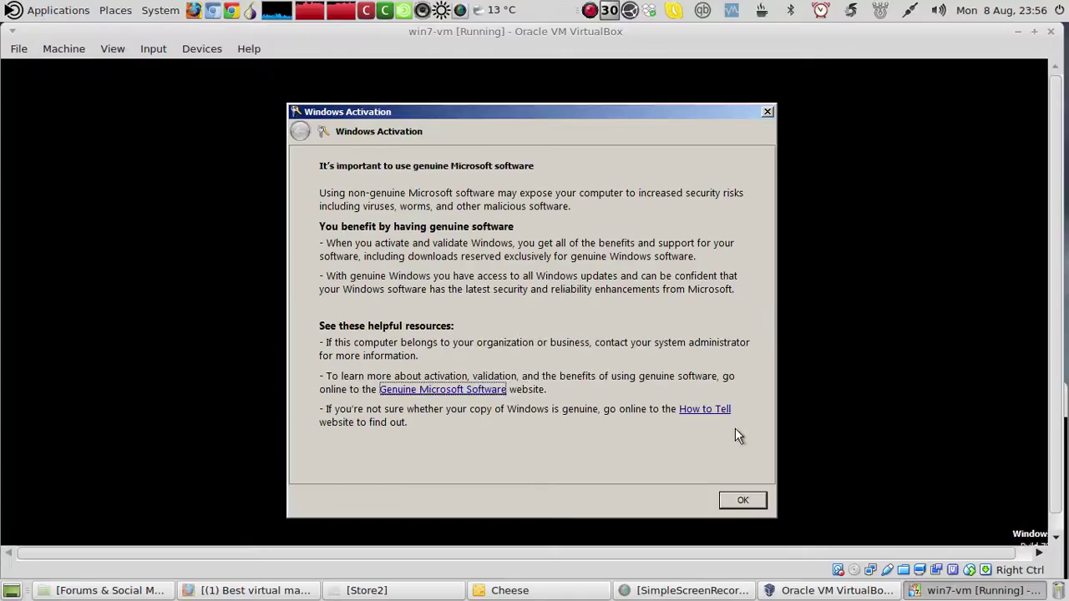
left_click(742, 503)
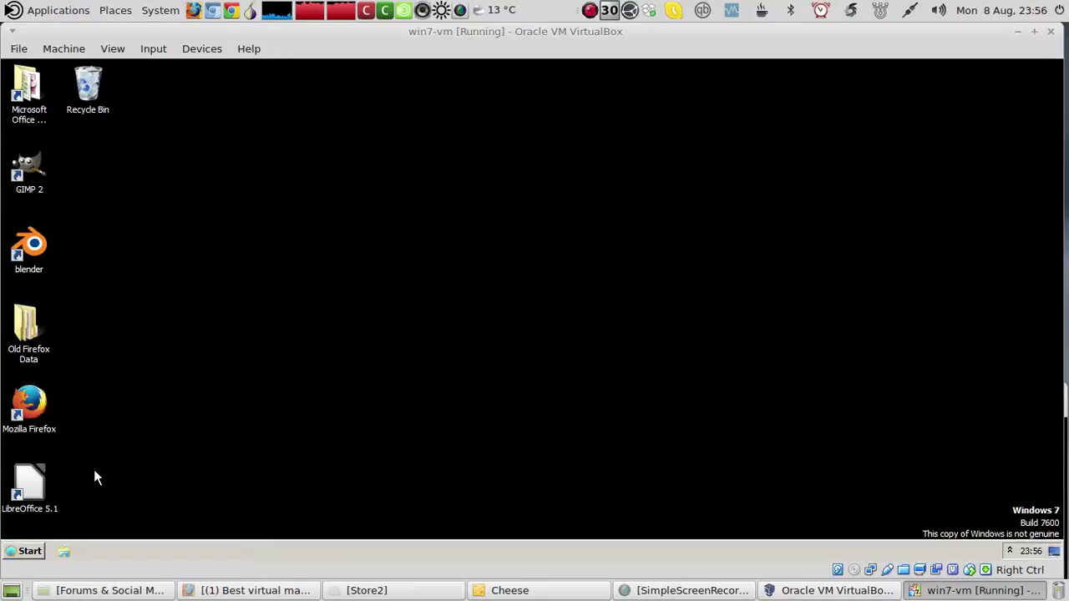
Step: Switch win7-vm to full-screen mode and dismiss the Windows Explorer crash report in the guest
left_click(109, 50)
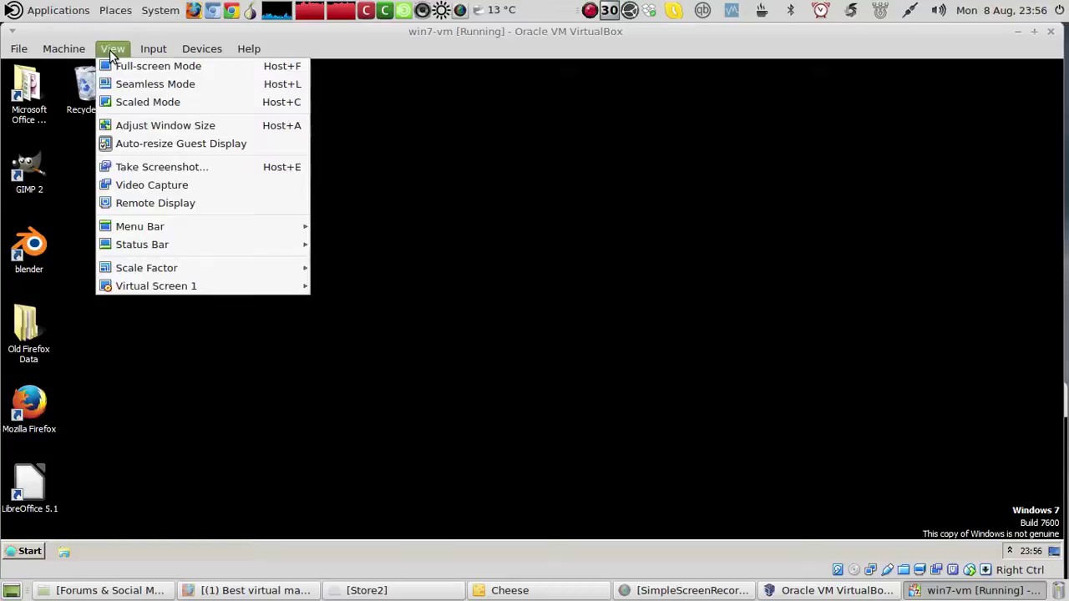
left_click(114, 64)
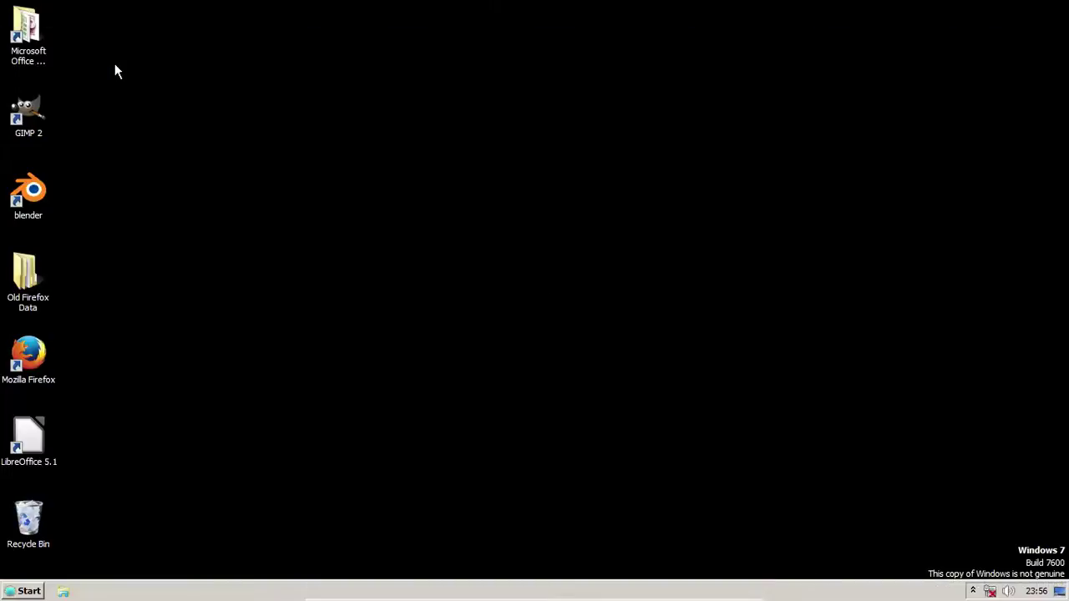
left_click(23, 590)
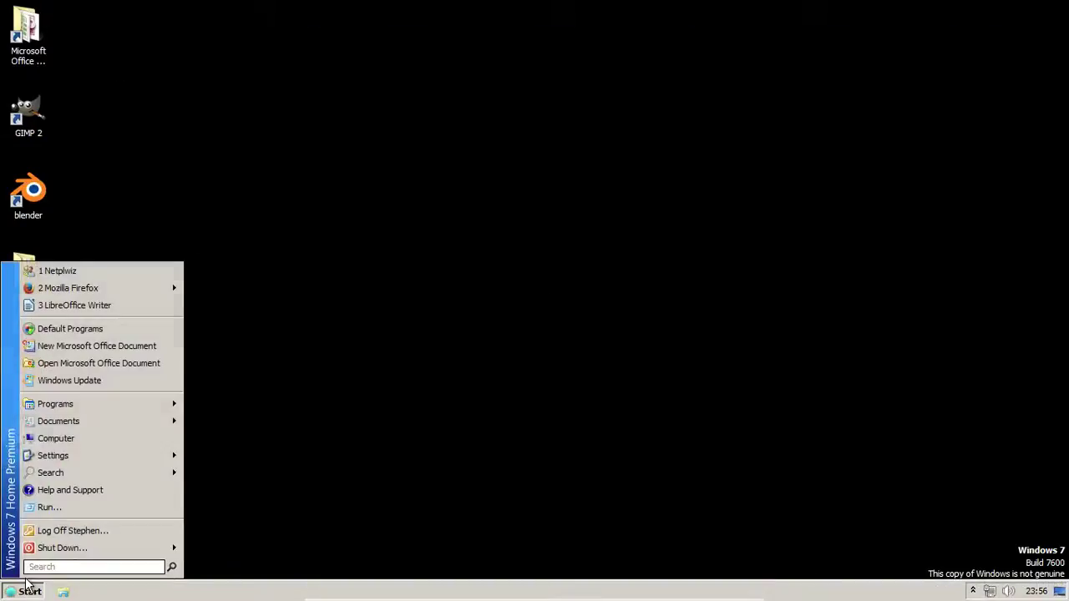
left_click(343, 491)
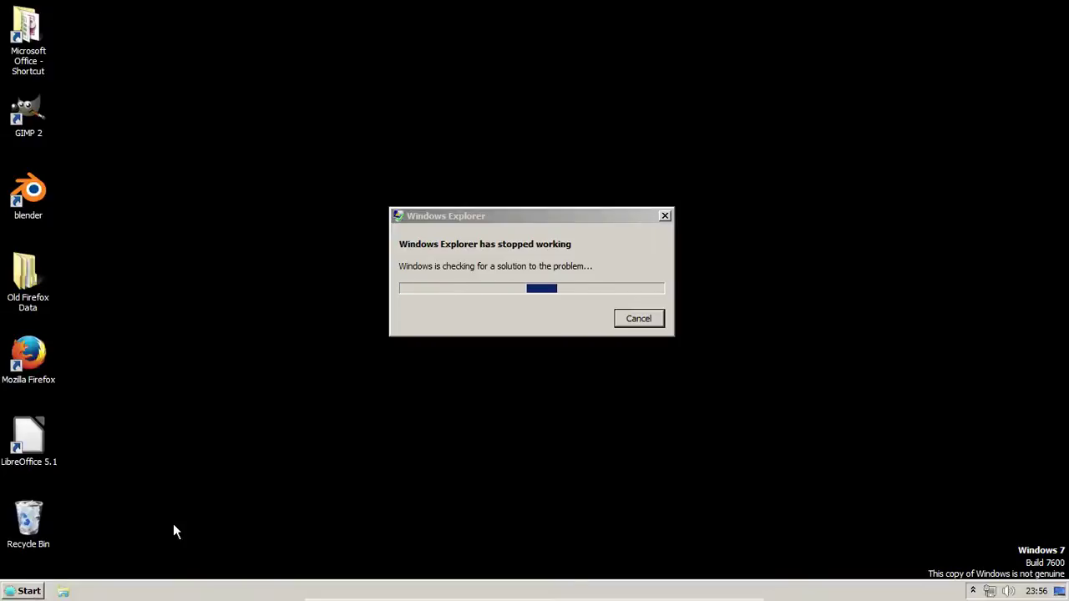
left_click(642, 317)
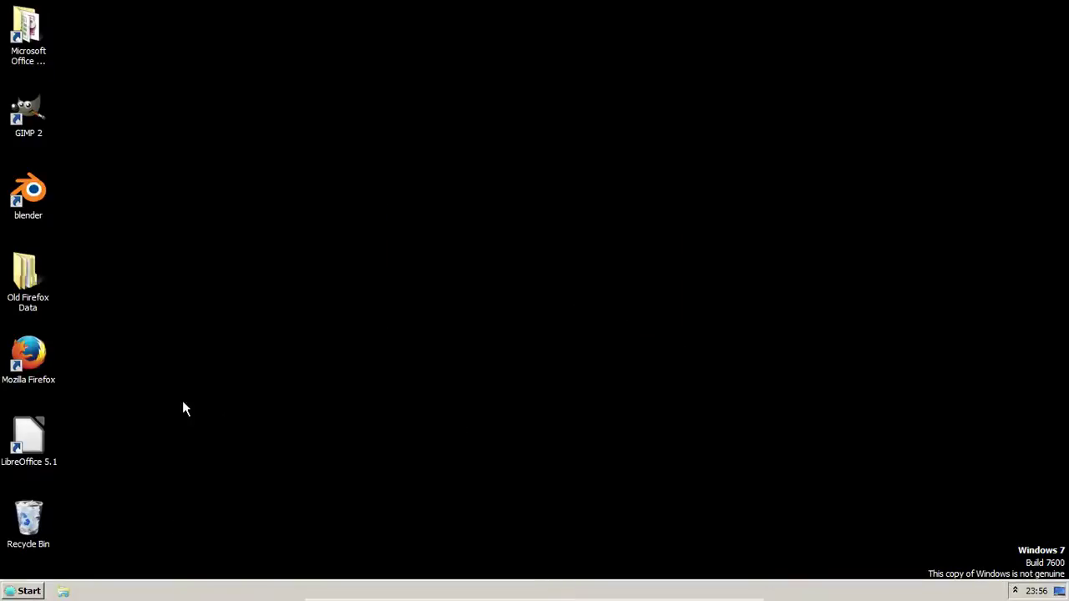
Step: Examine the installed programs and Start menu entries of the Windows 7 guest, cancelling the repeated Windows Explorer crash report
left_click(28, 592)
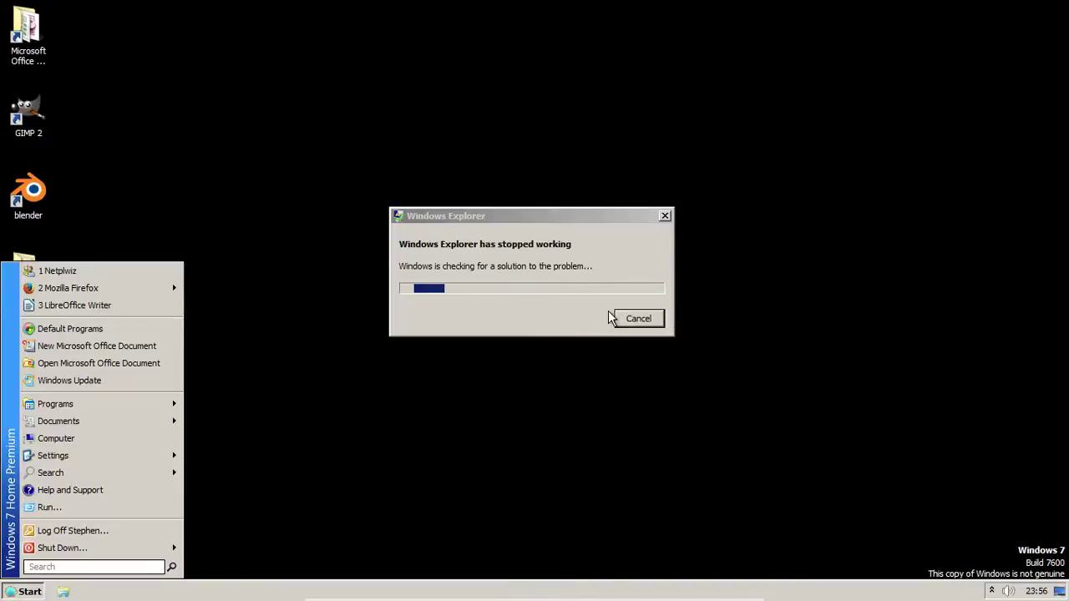
left_click(14, 592)
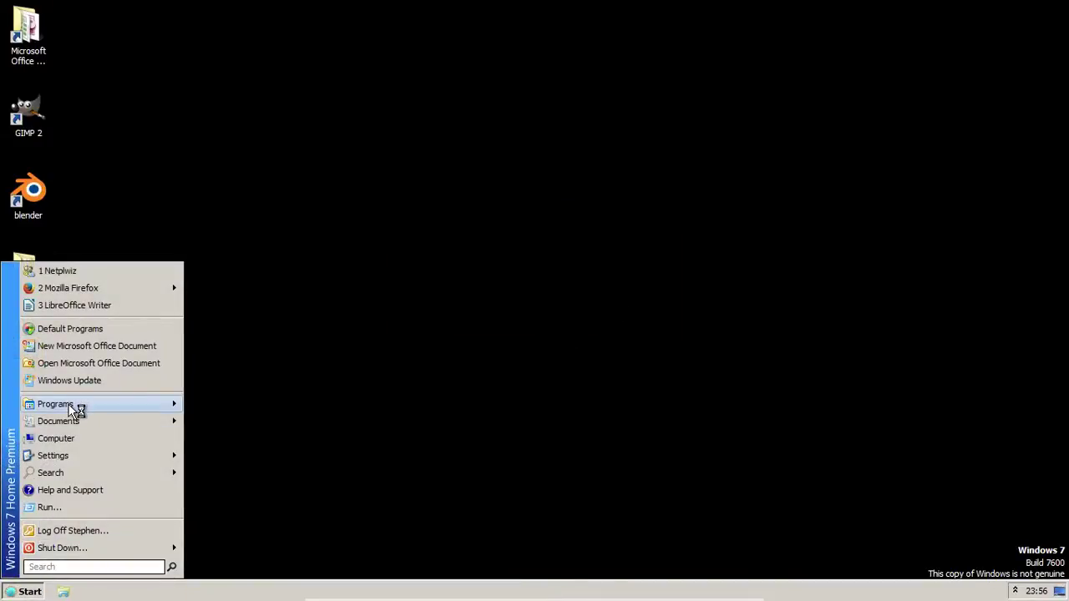
mouse_move(78, 408)
left_click(208, 488)
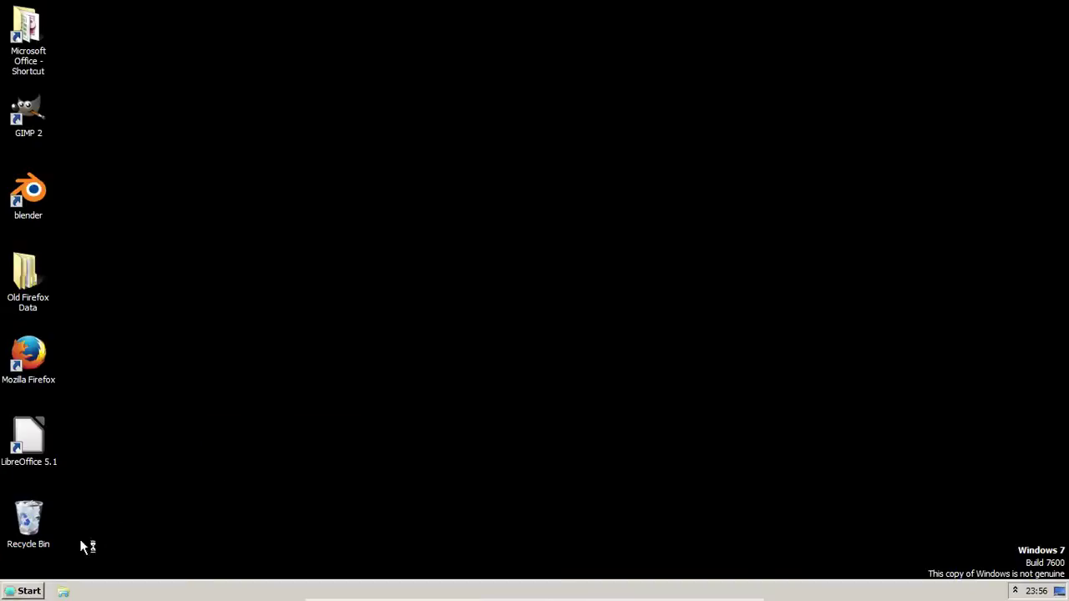
left_click(23, 594)
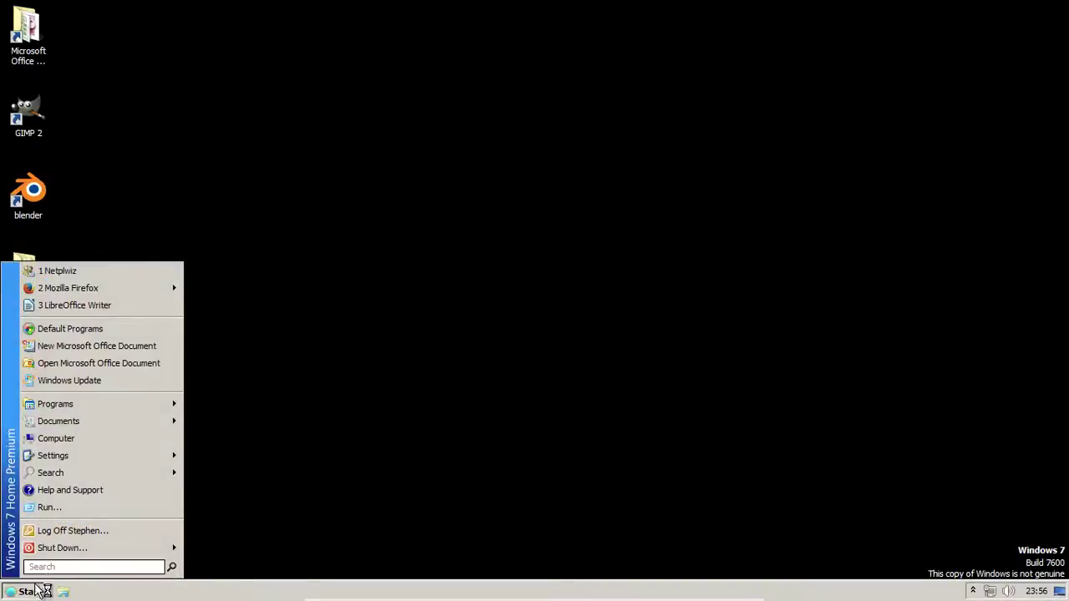
mouse_move(101, 409)
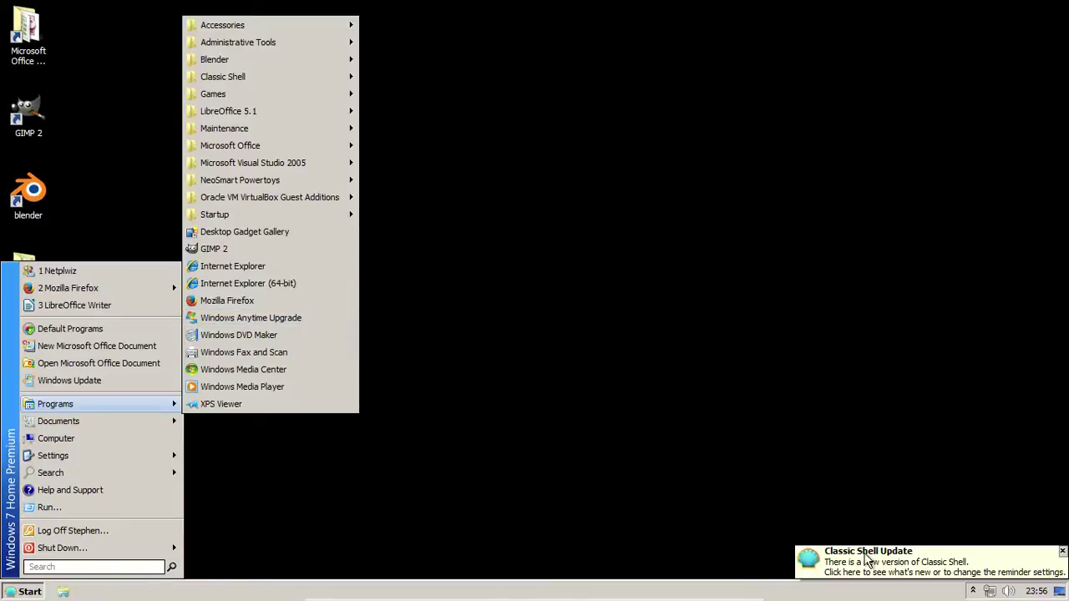
left_click(259, 447)
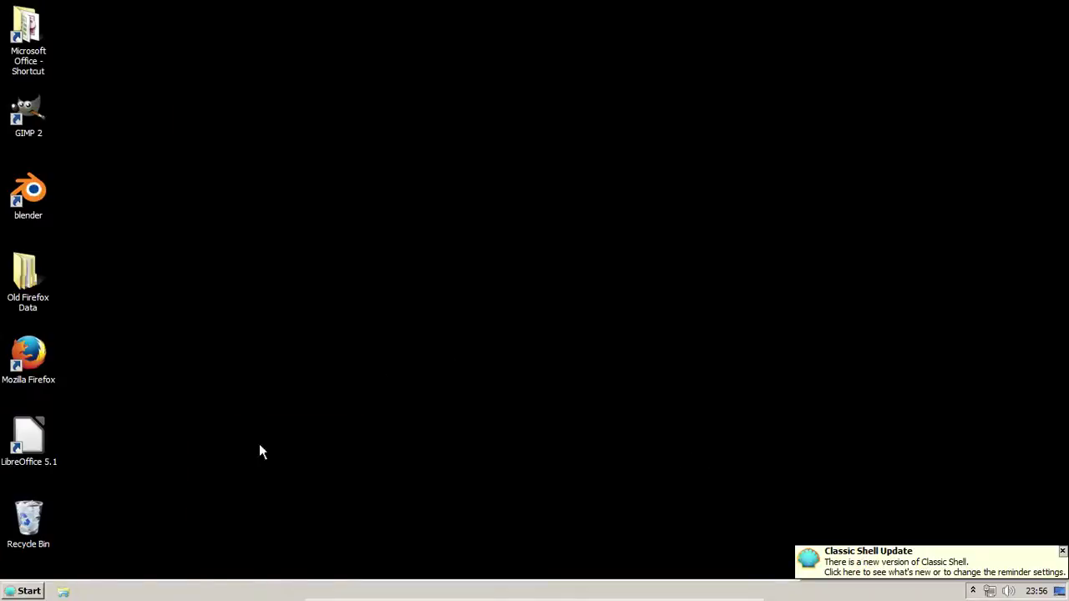
left_click(15, 593)
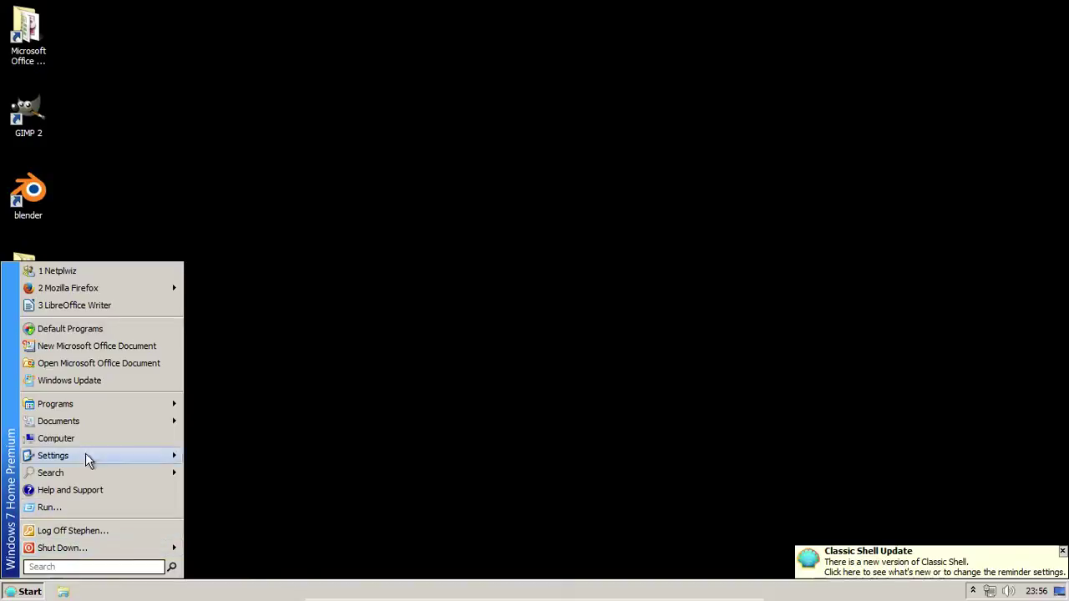
left_click(312, 409)
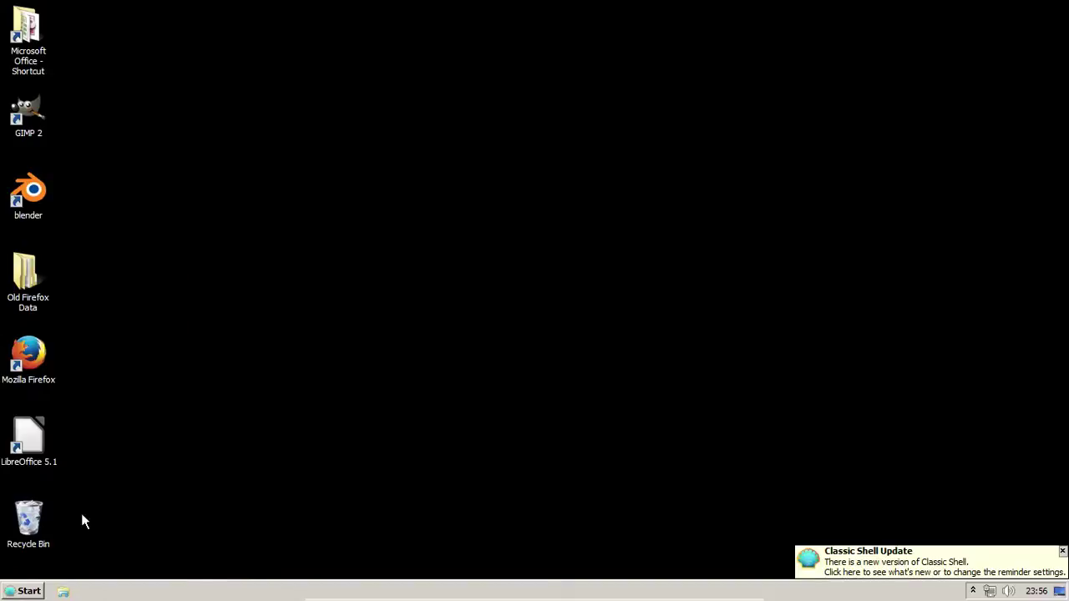
Step: Shut down Windows 7 from inside the win7-vm guest
left_click(13, 594)
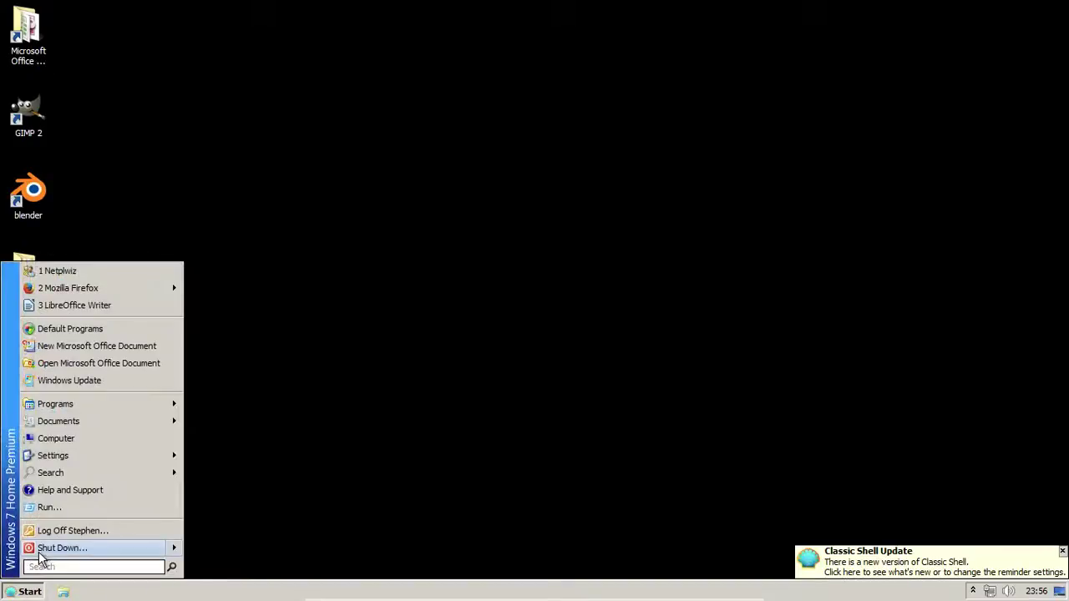
mouse_move(40, 556)
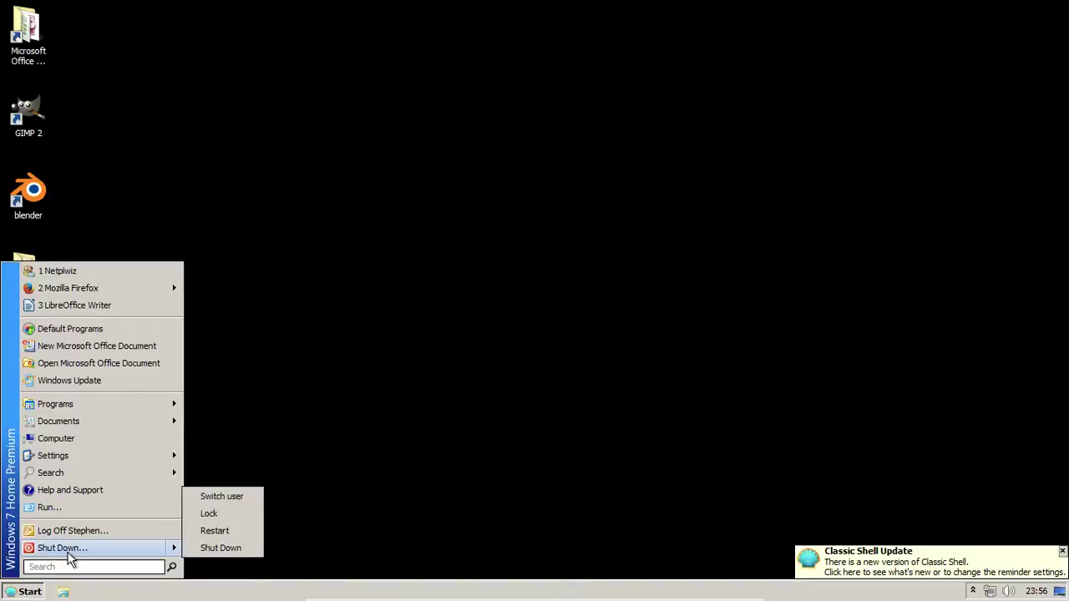
left_click(210, 547)
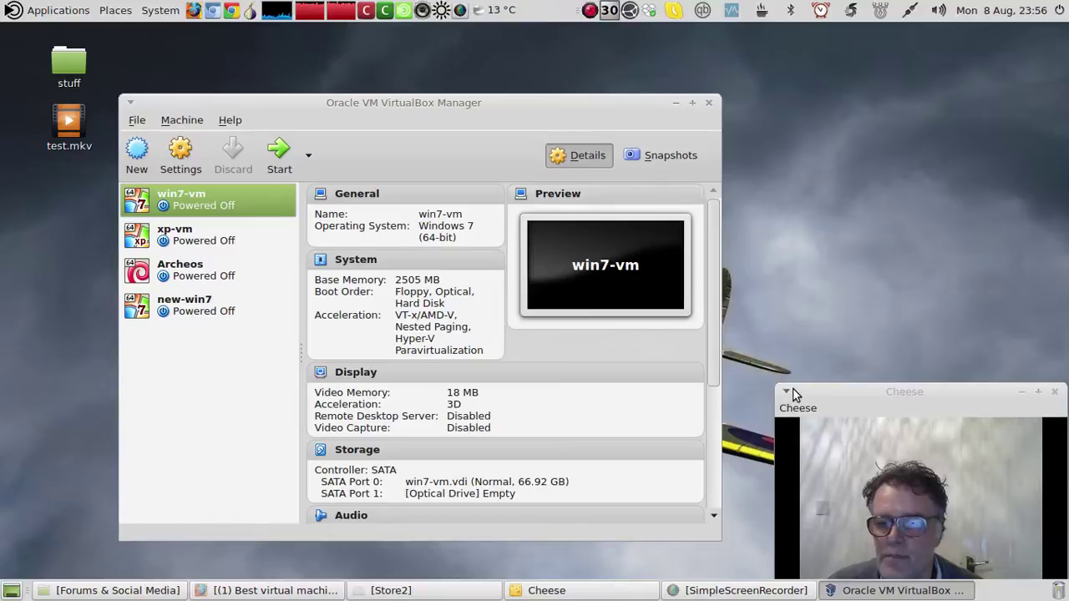
Step: Arrange the Cheese webcam window and the VirtualBox Manager window side by side on the host desktop
left_click_drag(822, 390, 799, 151)
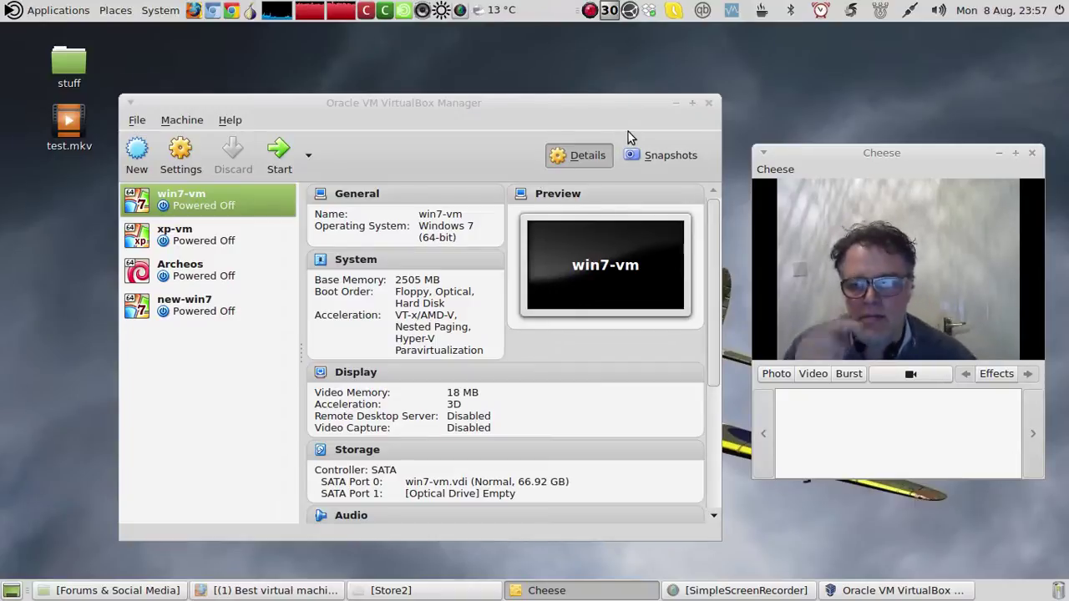
left_click(599, 104)
left_click_drag(599, 104, 607, 95)
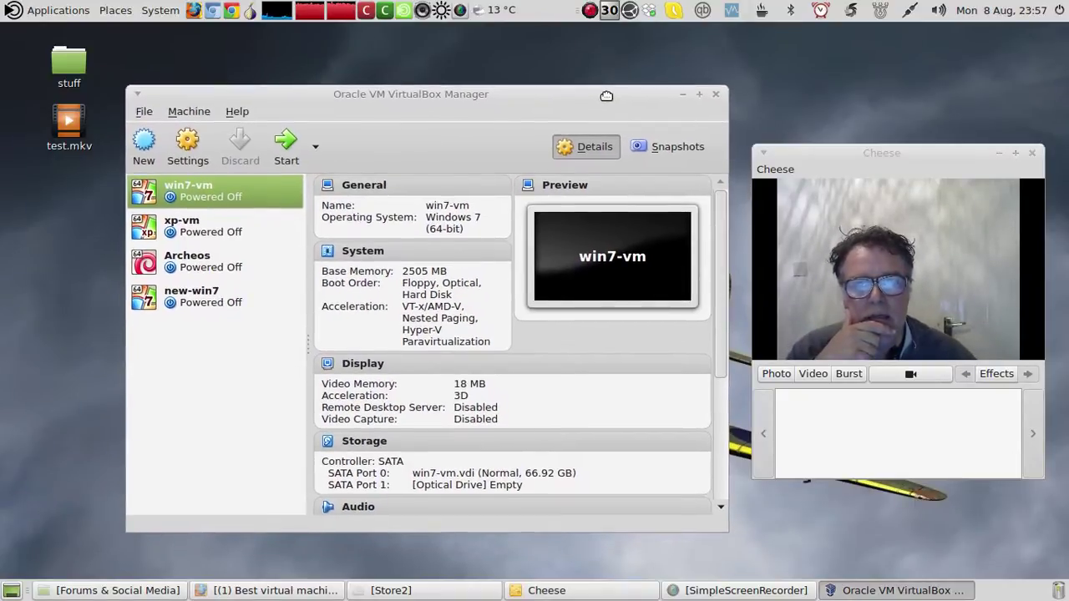
Step: Open the settings of win7-vm and review its serial port, network and audio configuration
left_click(195, 159)
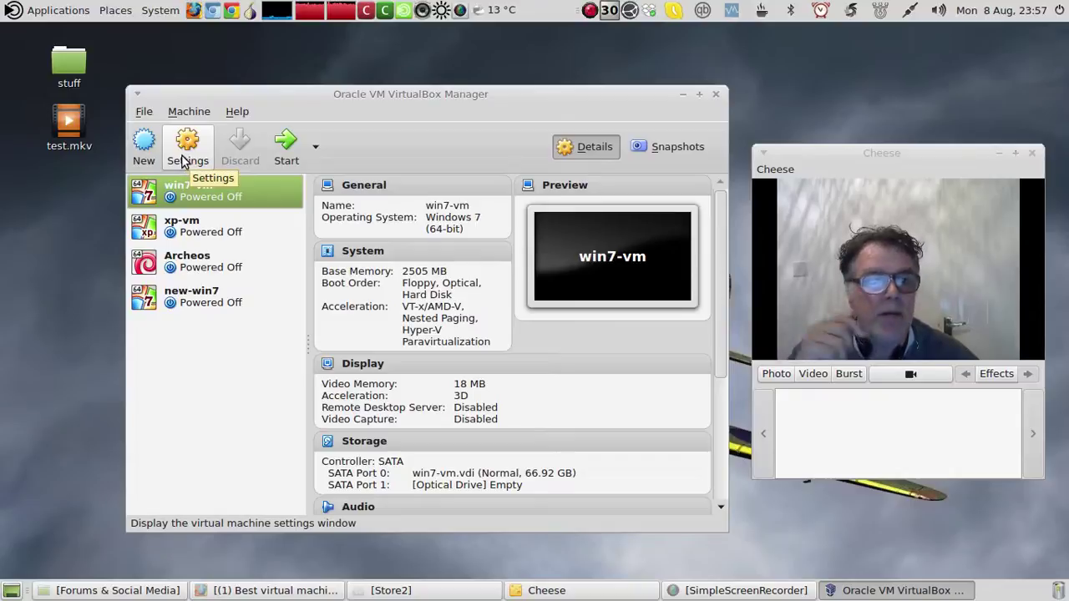
left_click(178, 164)
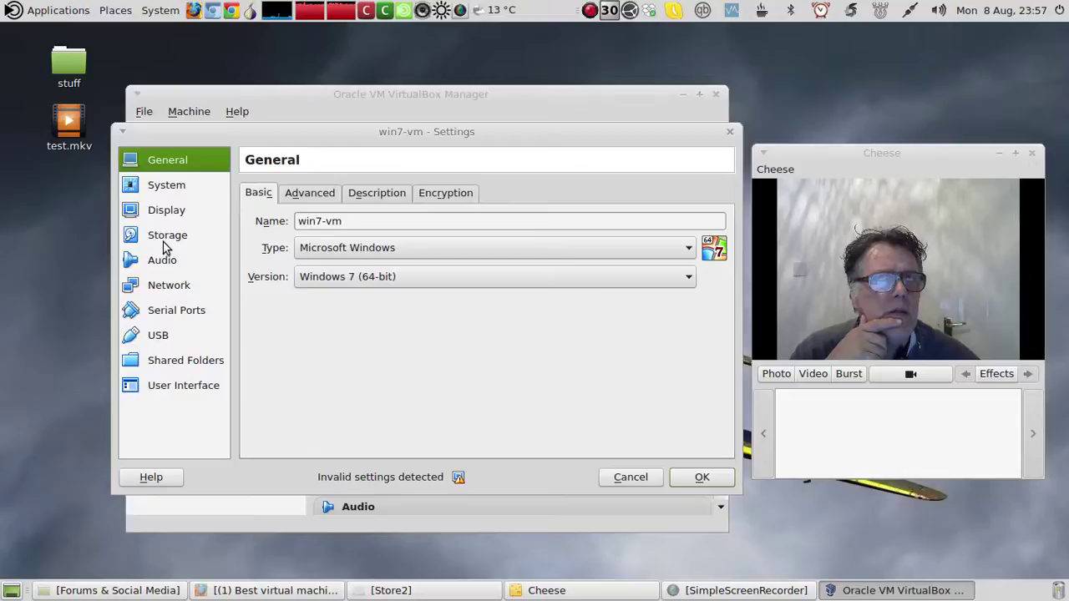
left_click(154, 313)
left_click(150, 289)
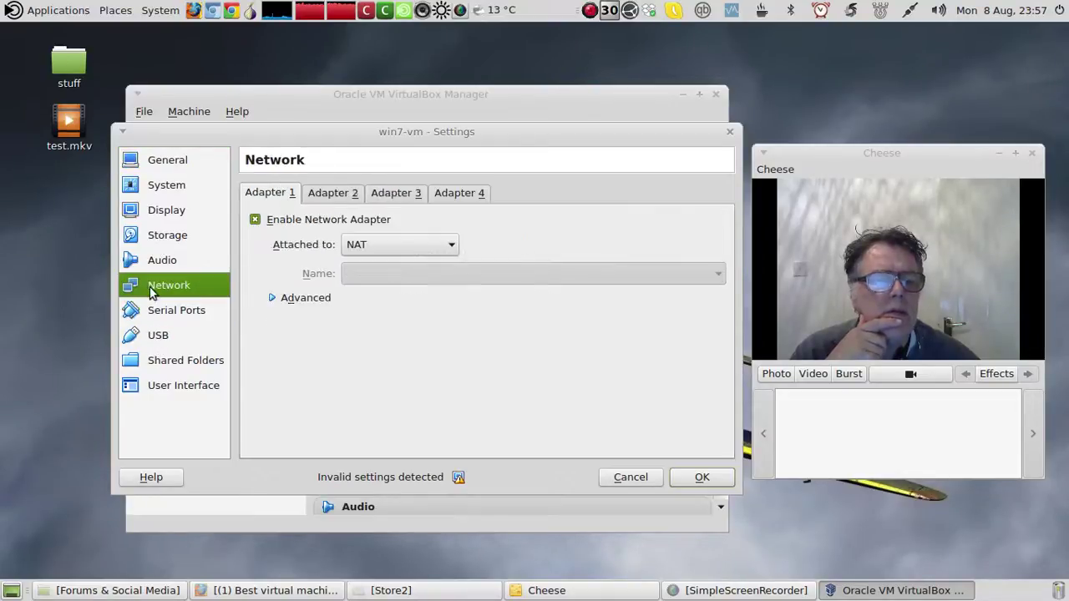
left_click(146, 262)
Step: Examine the storage and USB settings of win7-vm, including the option to add a SATA optical drive, and cancel without saving
left_click(148, 239)
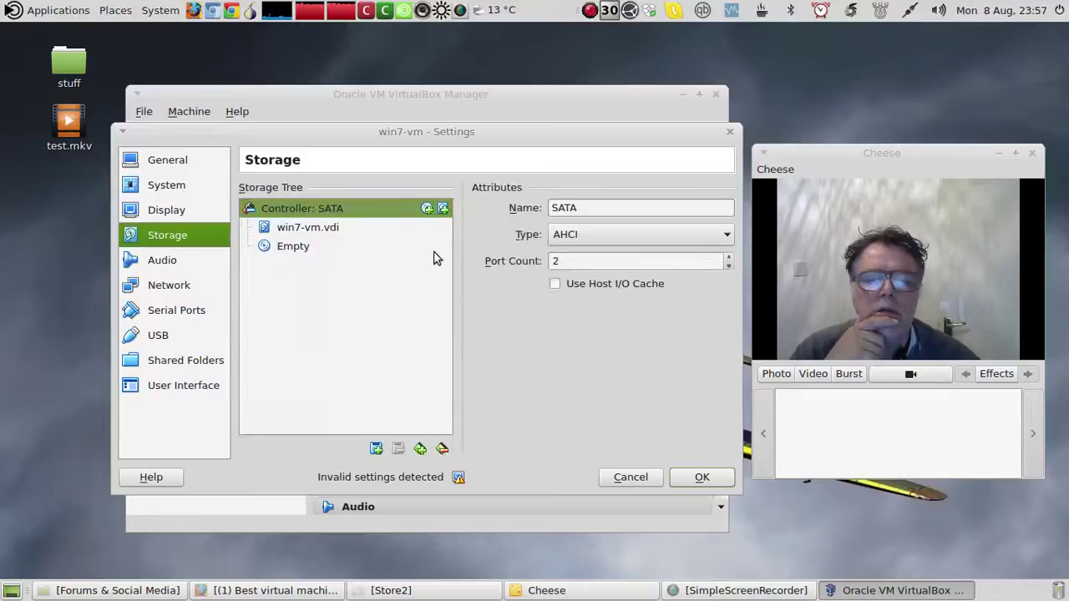
left_click(376, 450)
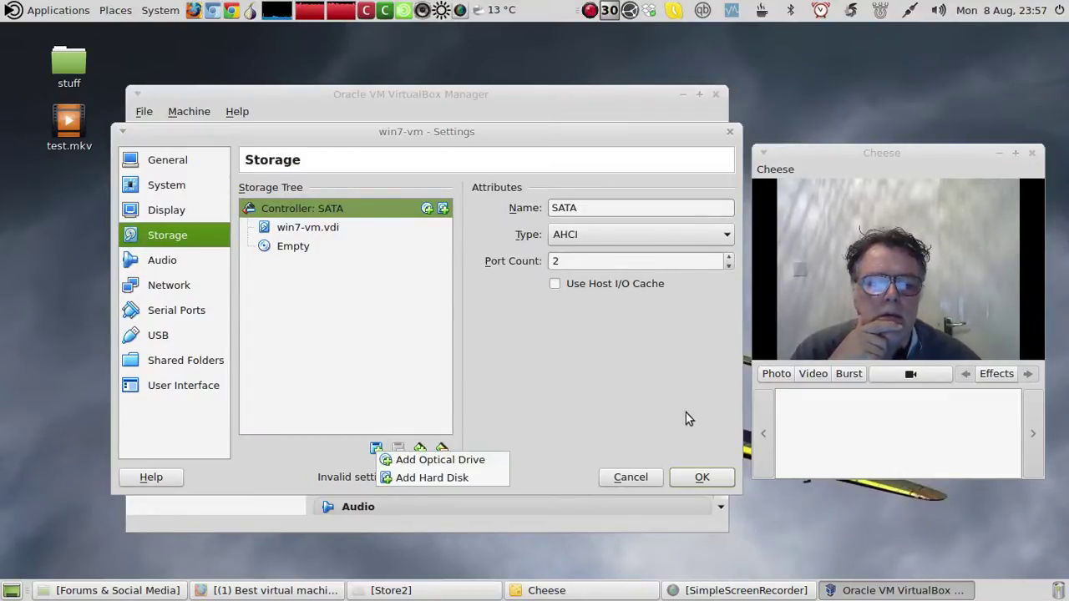
left_click(610, 383)
left_click(155, 336)
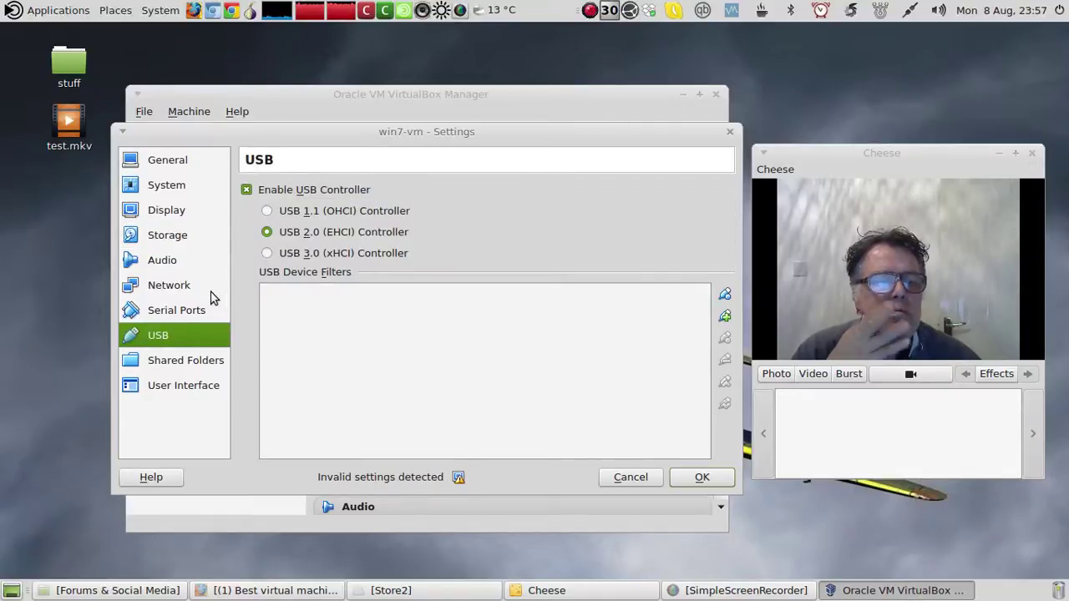
left_click(179, 244)
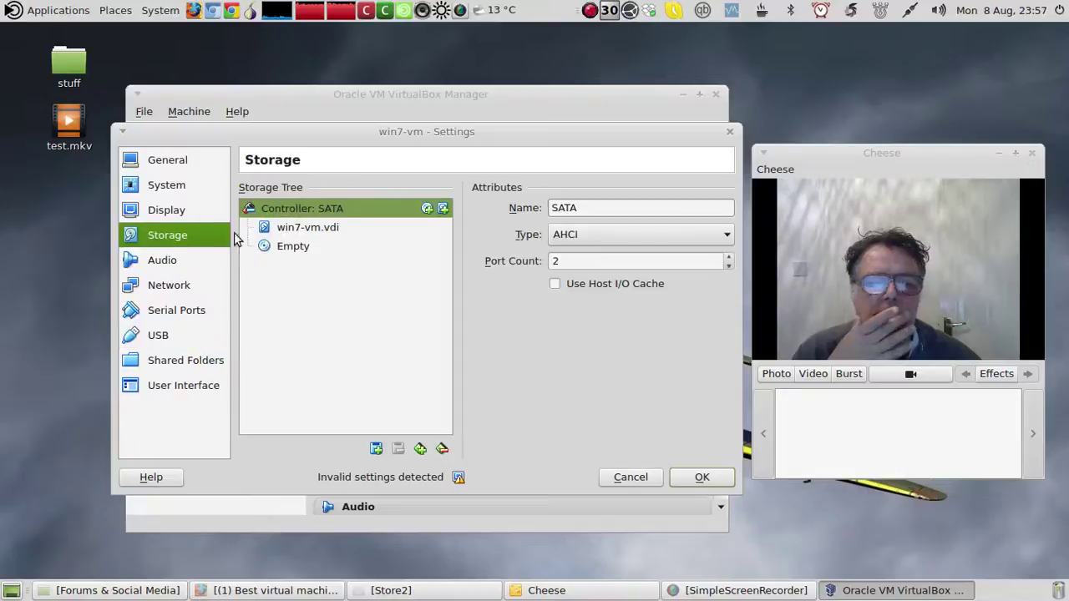
left_click(425, 210)
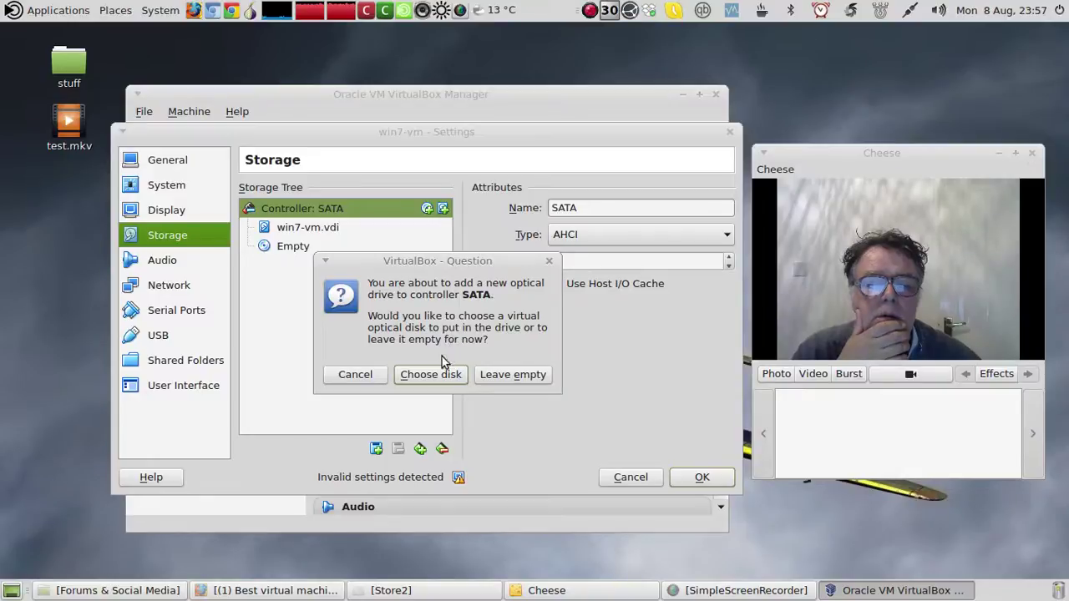
left_click(367, 382)
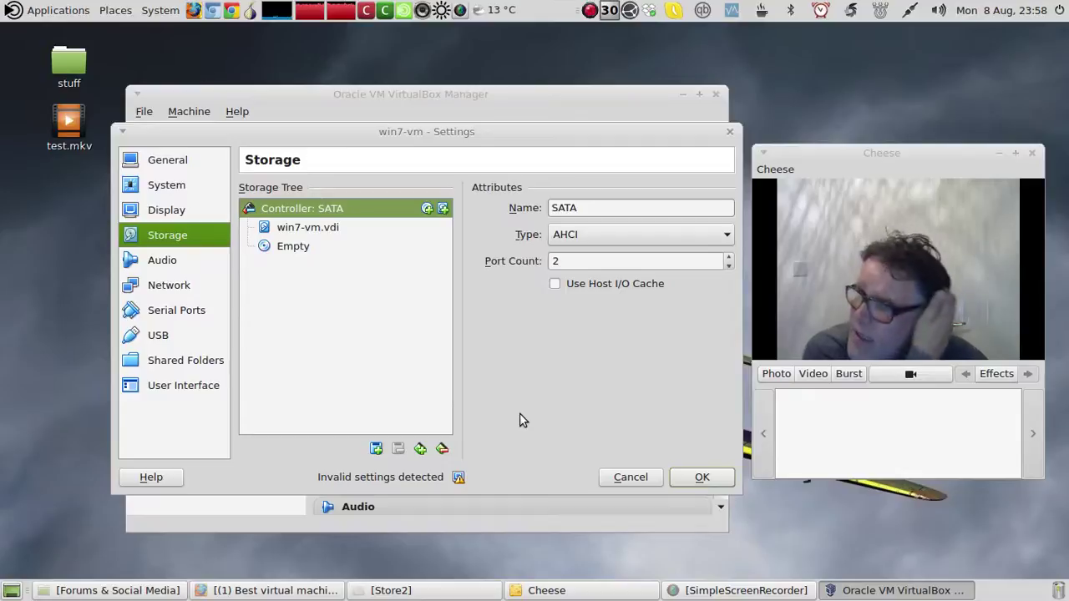
left_click(610, 480)
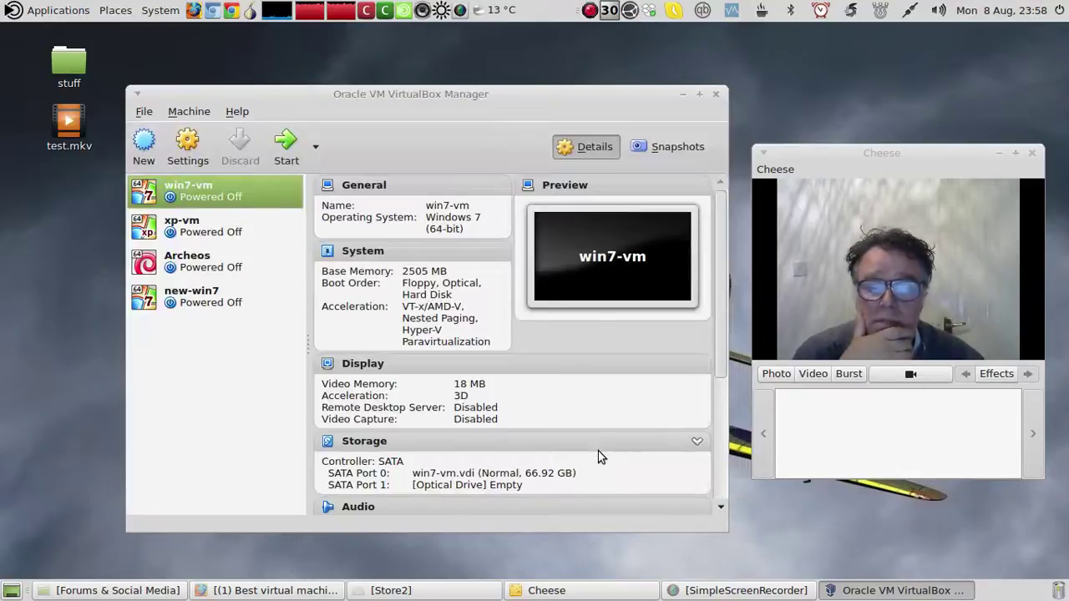
Step: Close VirtualBox Manager and switch to the SimpleScreenRecorder window
left_click(714, 95)
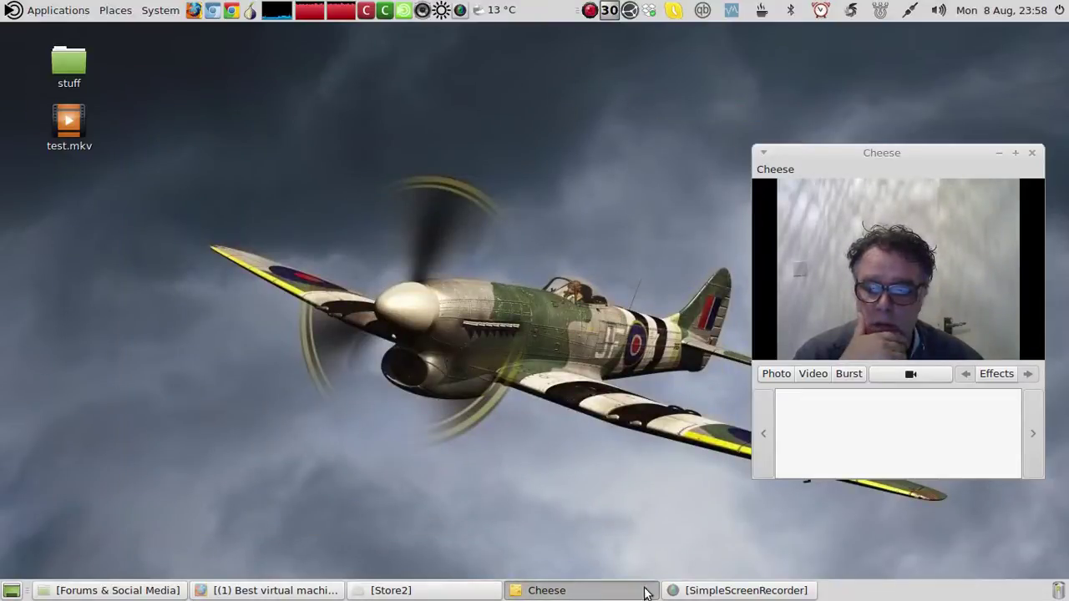
left_click(675, 592)
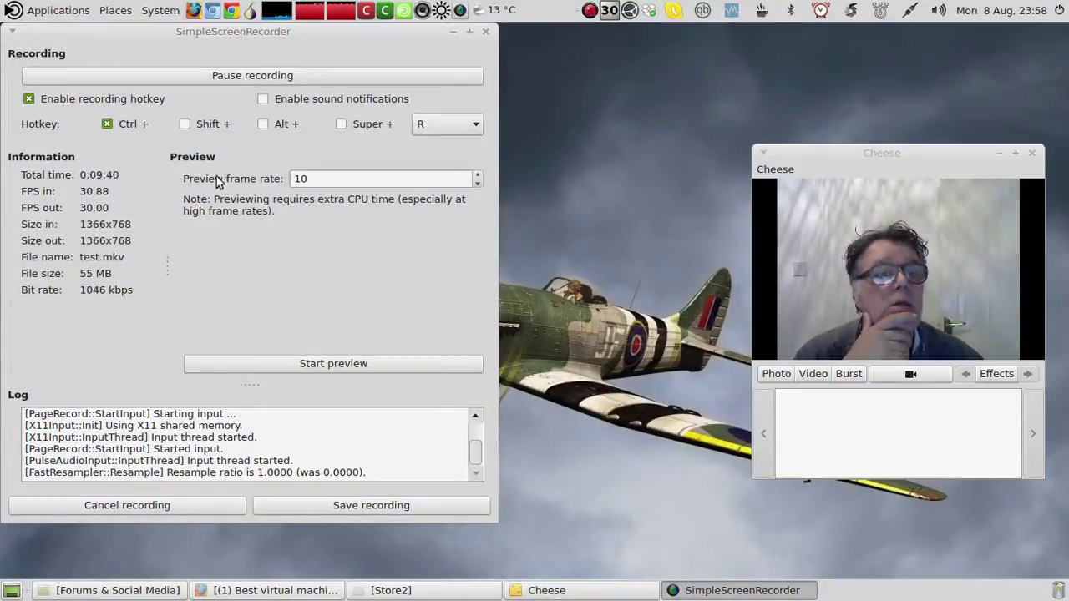